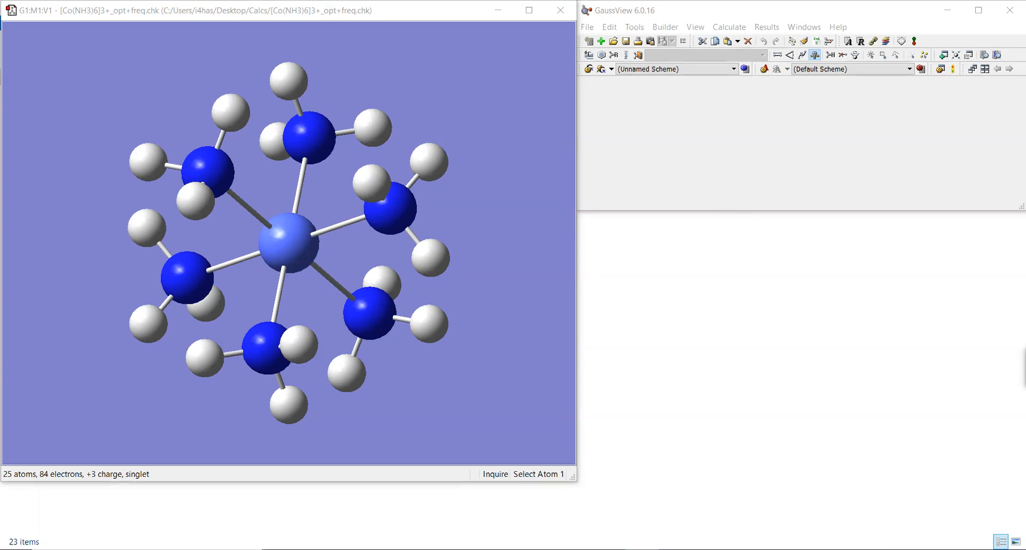
Open the Surfaces and Contours dialog for the [Co(NH3)6]3+ molecule and place it beside the model
mouse_move(436, 214)
left_mouse_down()
mouse_move(442, 190)
mouse_move(427, 201)
mouse_move(451, 213)
mouse_move(453, 193)
mouse_move(445, 212)
mouse_move(456, 207)
mouse_move(452, 194)
mouse_move(440, 203)
left_mouse_up()
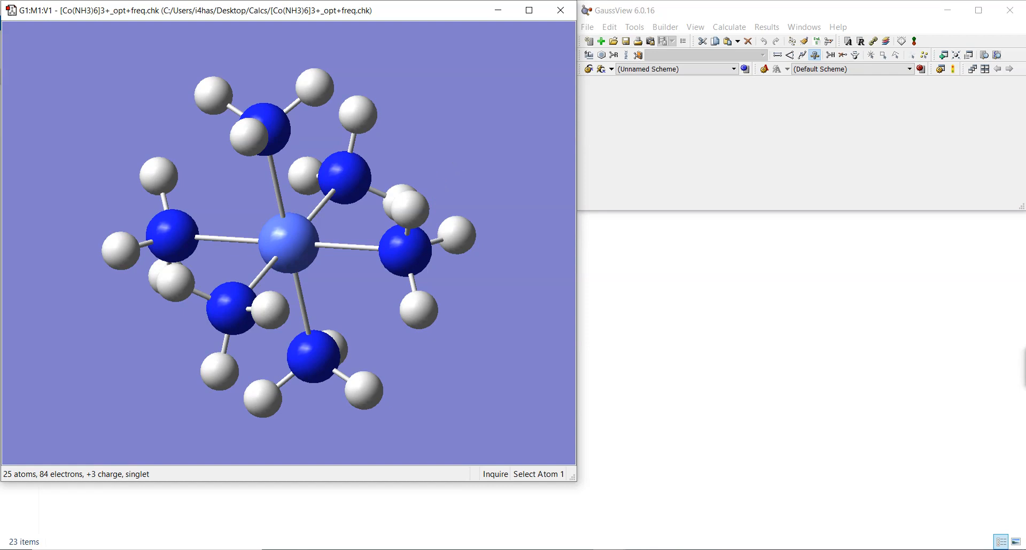
left_click(766, 26)
left_click(794, 105)
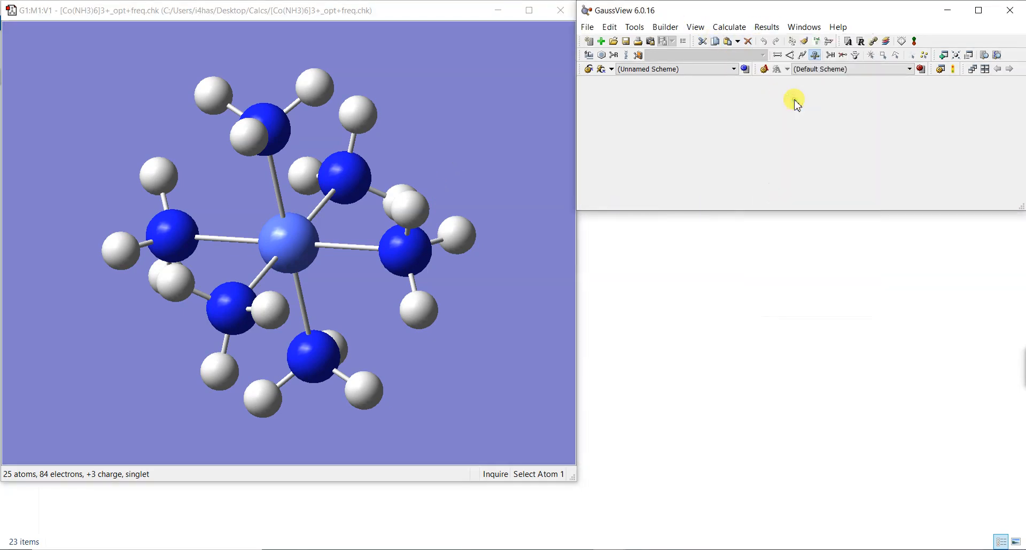
left_click_drag(763, 31, 864, 92)
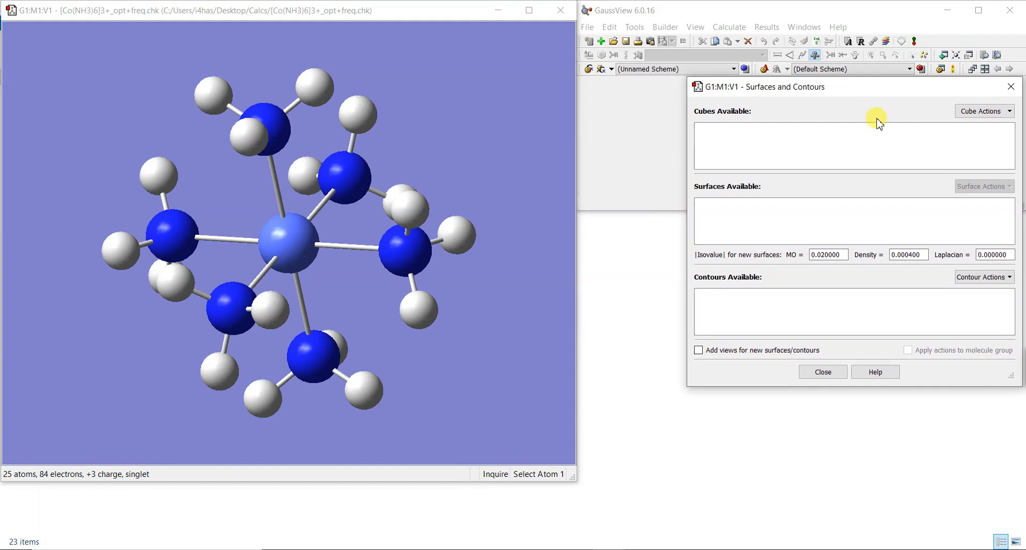
left_click(985, 278)
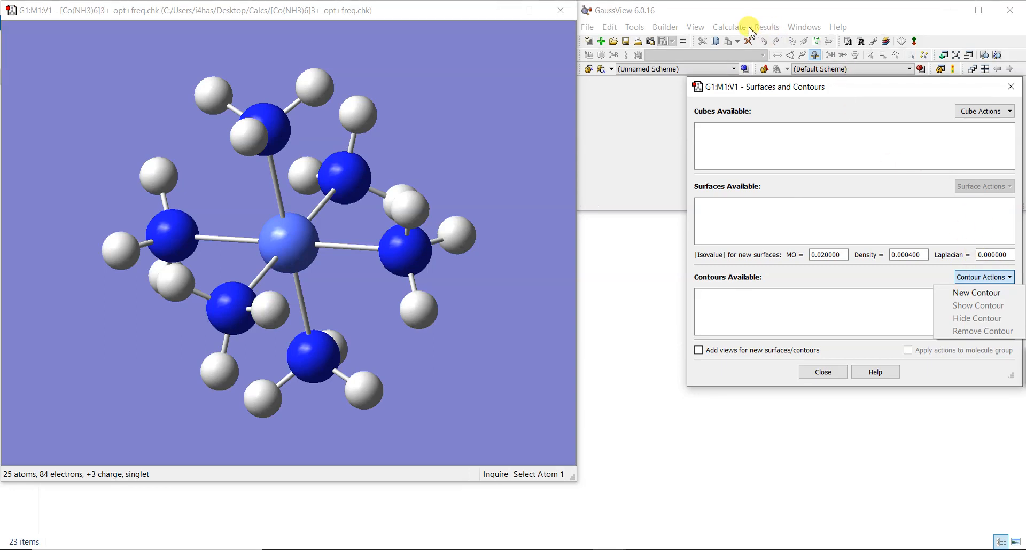
left_click(765, 27)
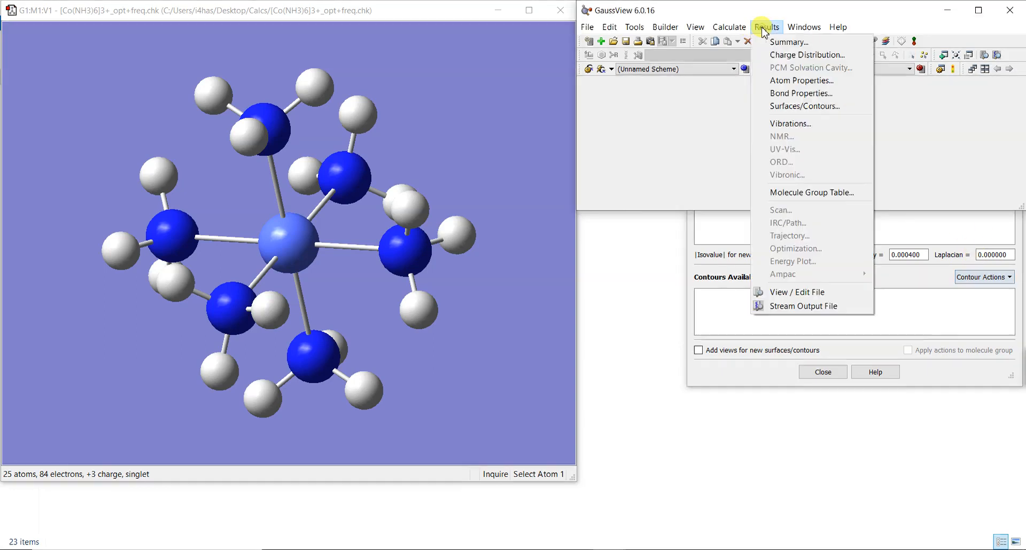
left_click(926, 275)
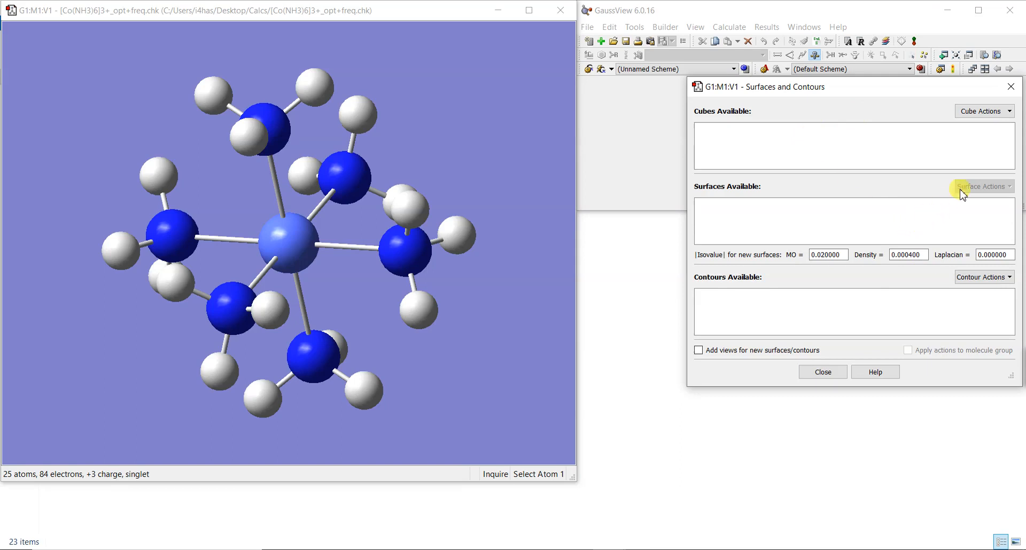
left_click(982, 111)
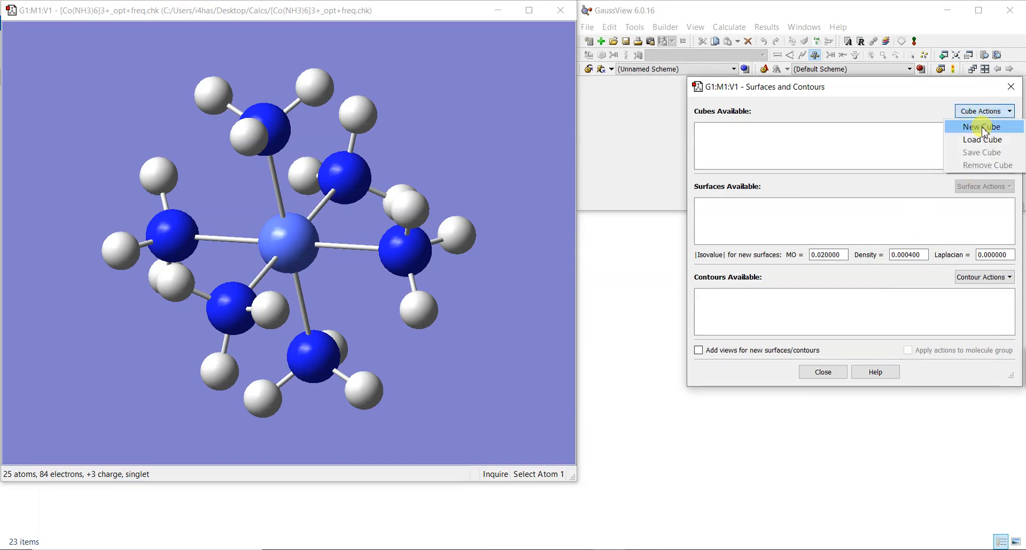
left_click(840, 185)
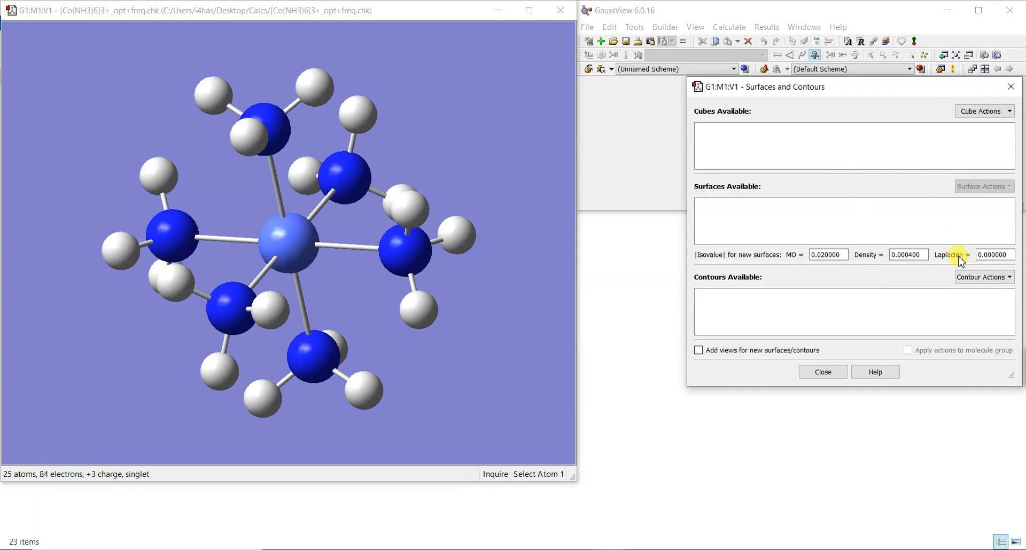
Start a new contour and set its planar grid values to the Molecular Orbital type
left_click(982, 286)
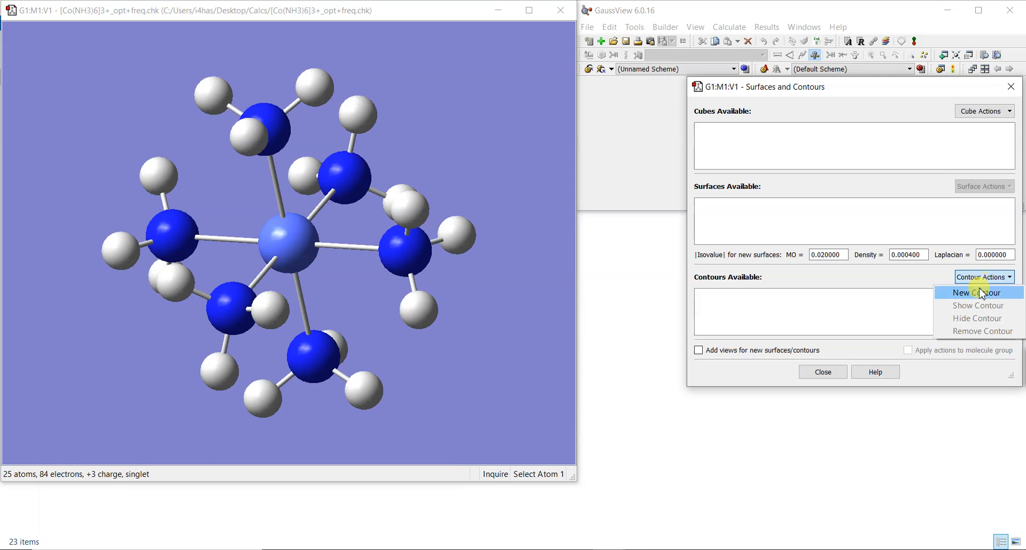
left_click(982, 293)
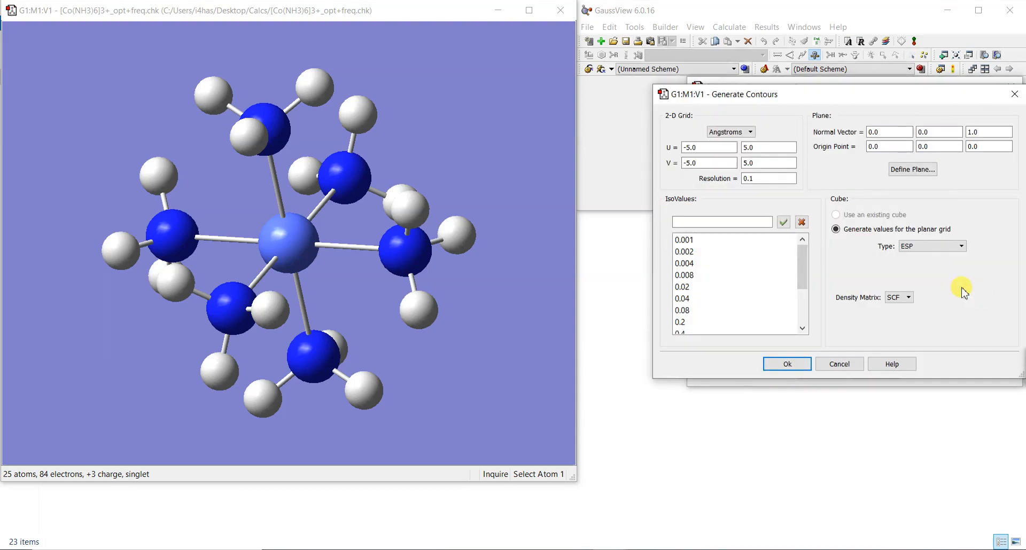
left_click_drag(845, 98, 833, 98)
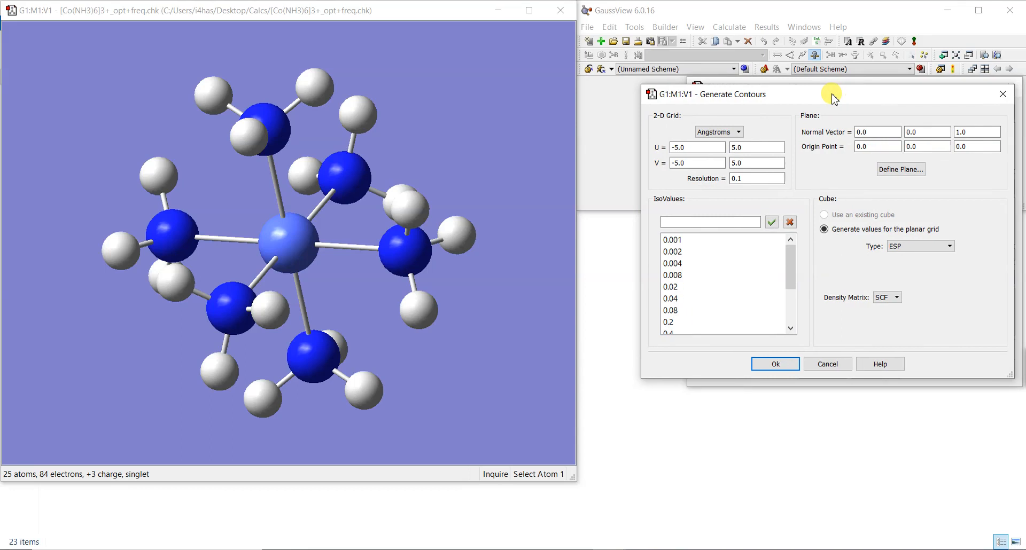
left_click(911, 250)
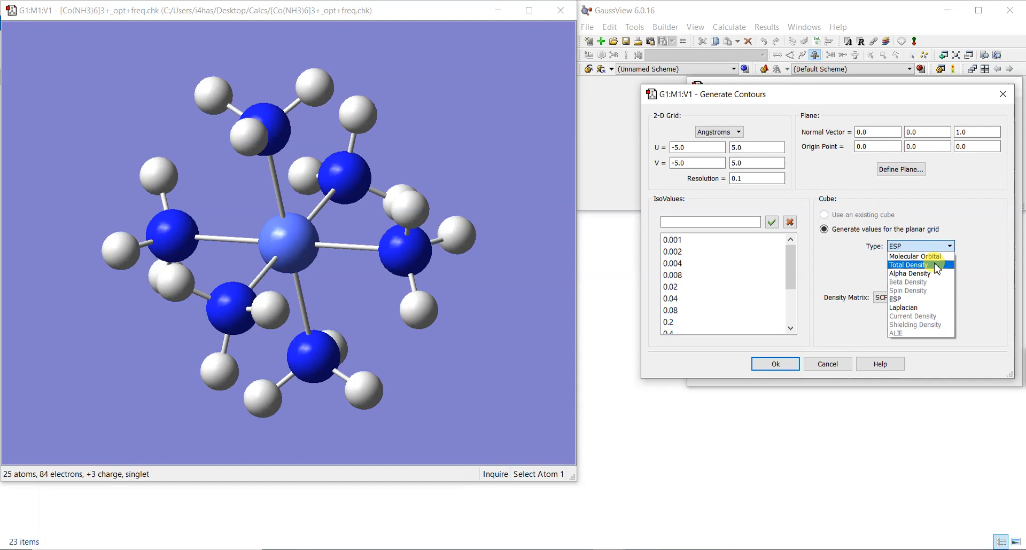
left_click(935, 257)
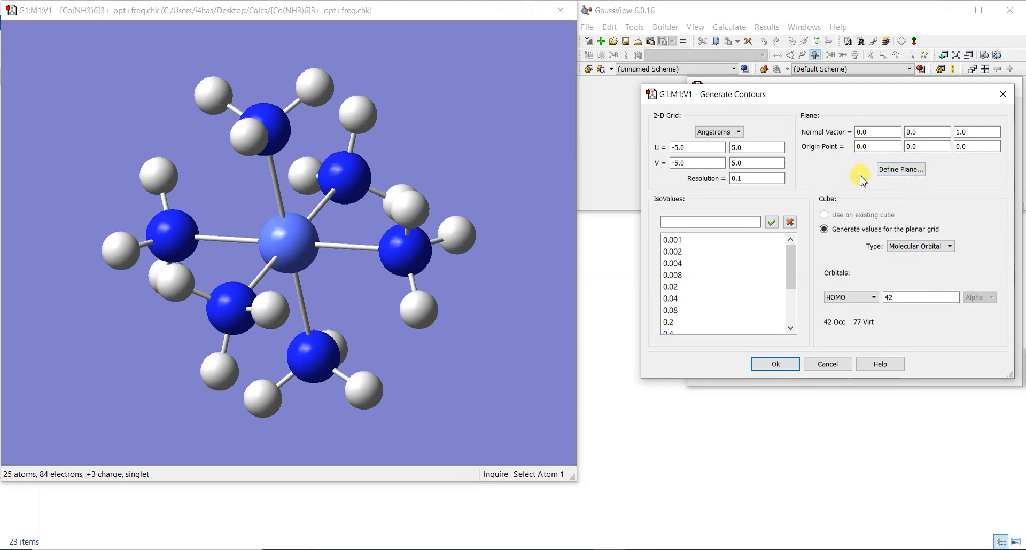
Open the contour's plane definition and set its method to Three Points
left_click(892, 175)
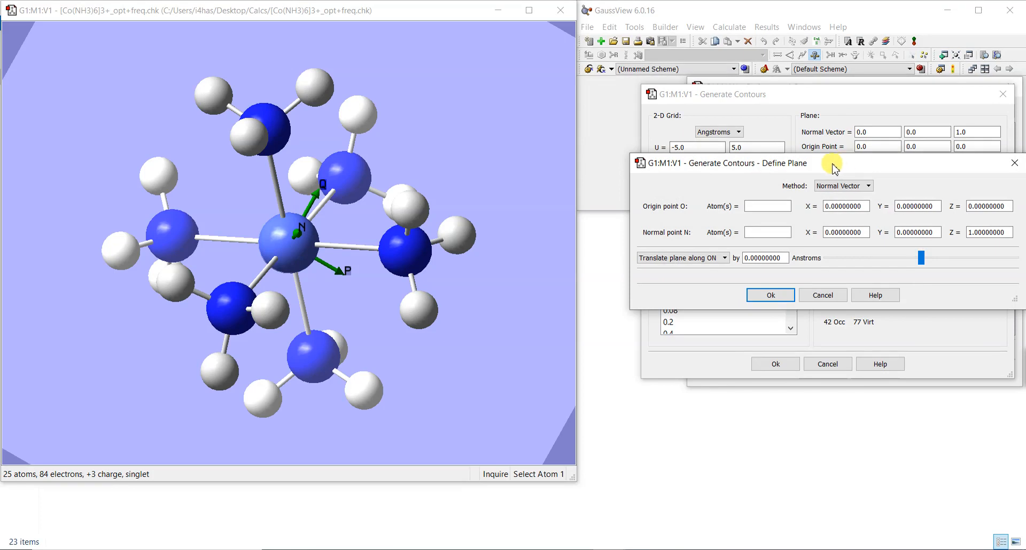
left_click_drag(829, 164, 804, 165)
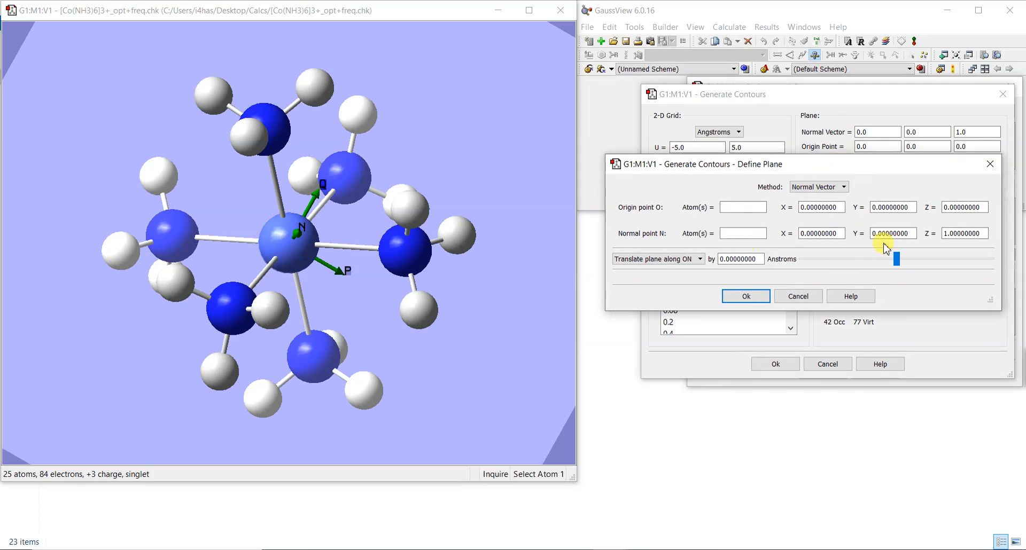
left_click(821, 188)
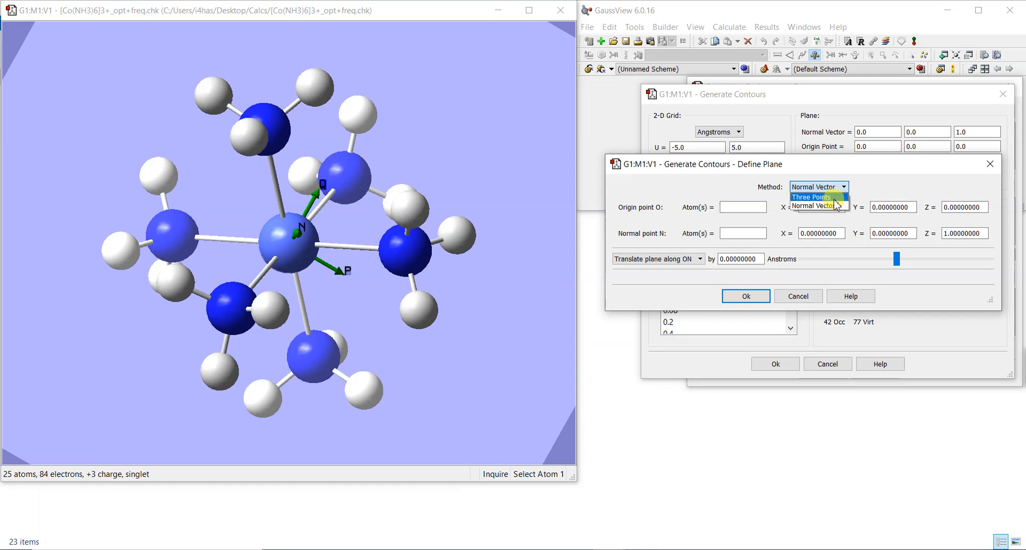
left_click(821, 197)
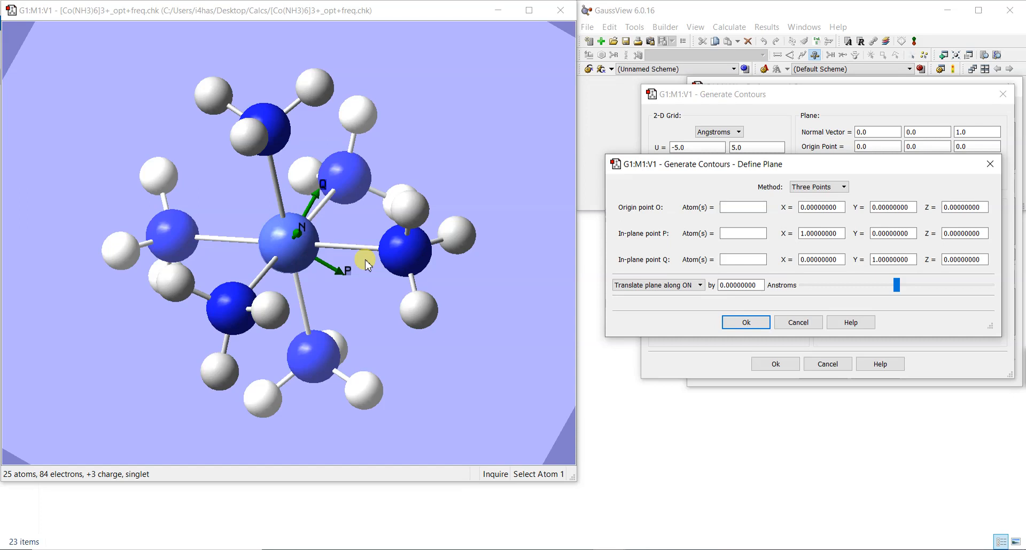
Turn on the atom number labels in the molecule view
left_click_drag(374, 264, 404, 244)
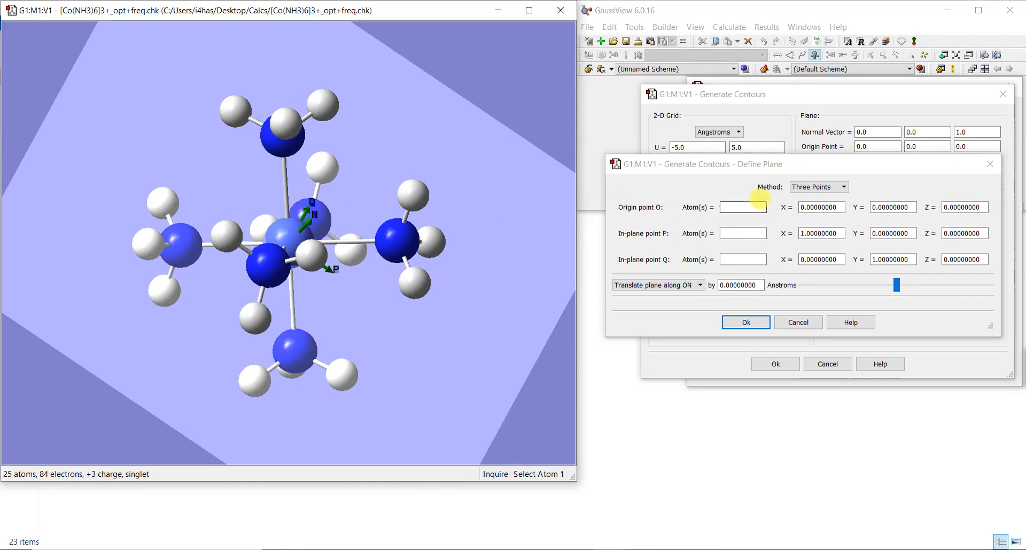
left_click(762, 206)
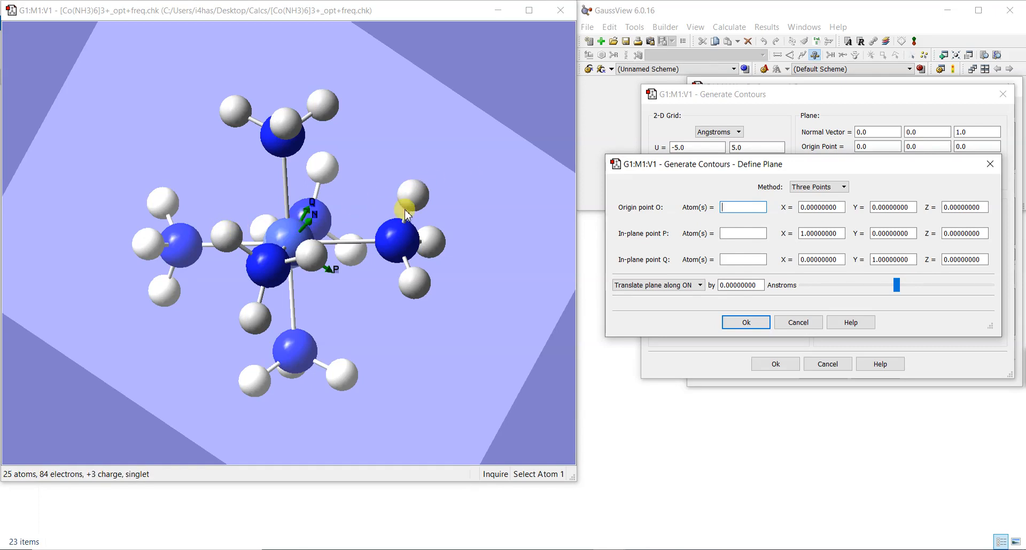
left_click(696, 27)
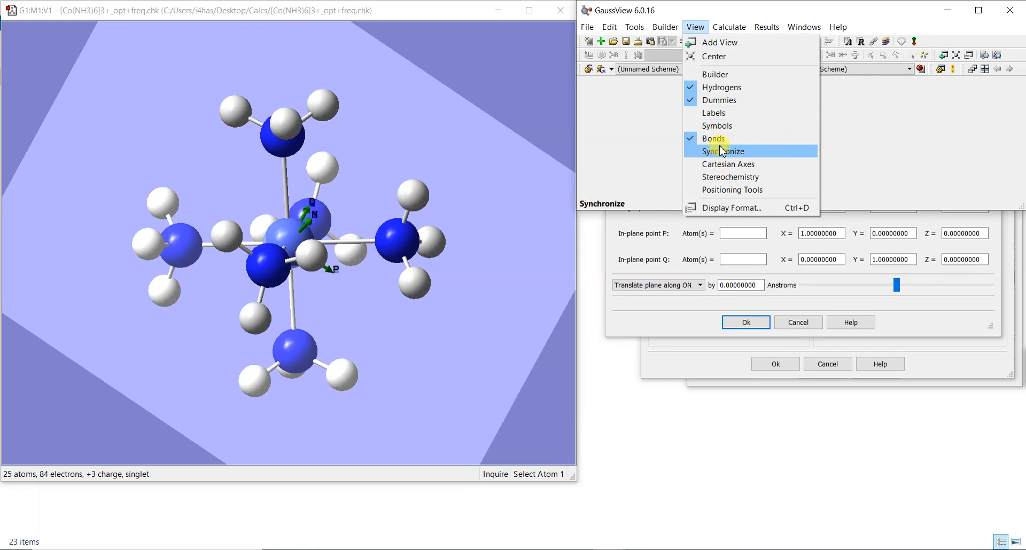
left_click(728, 119)
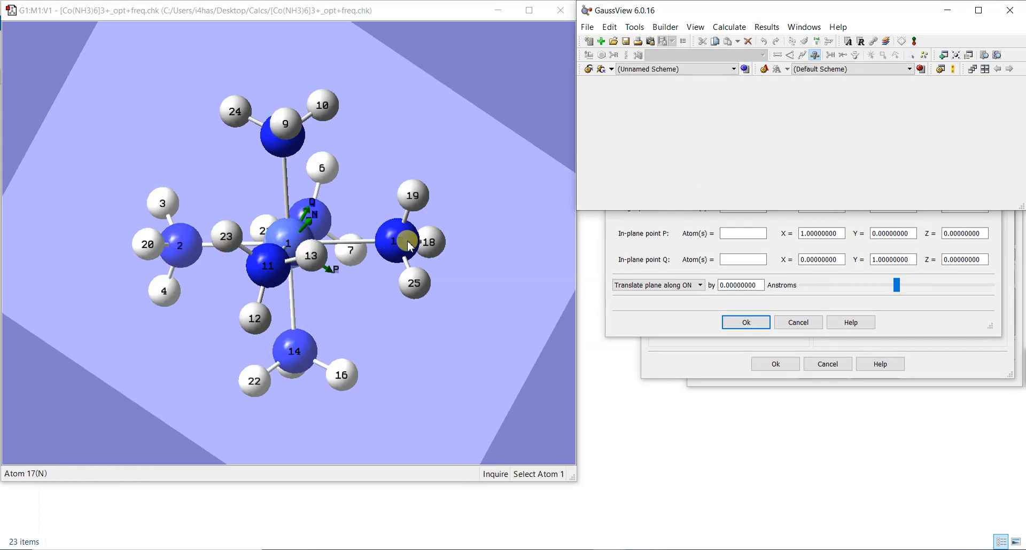
Define the contour plane with atom 2 as origin O, atom 1 as point P and atom 17 as point Q
left_click(717, 233)
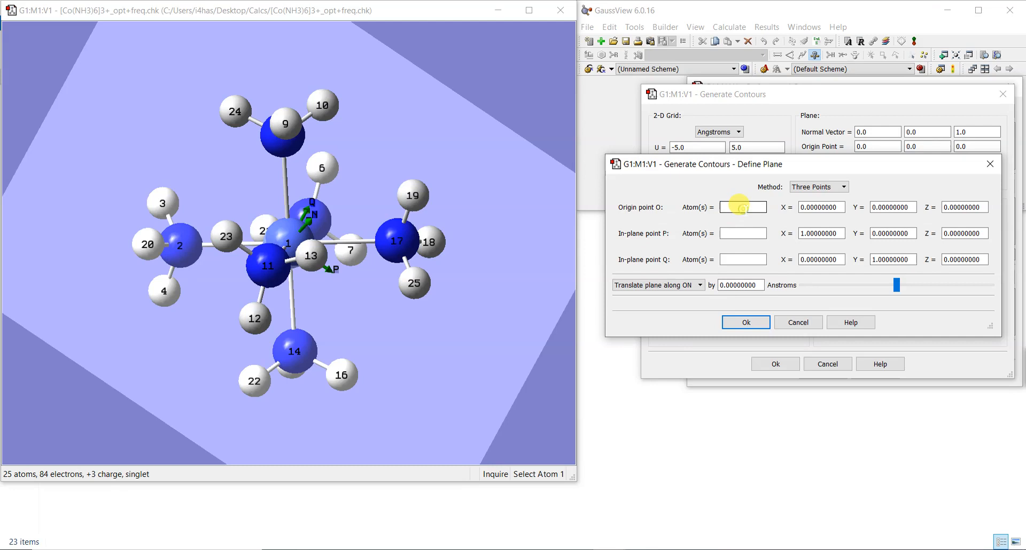
type("2")
left_click(736, 233)
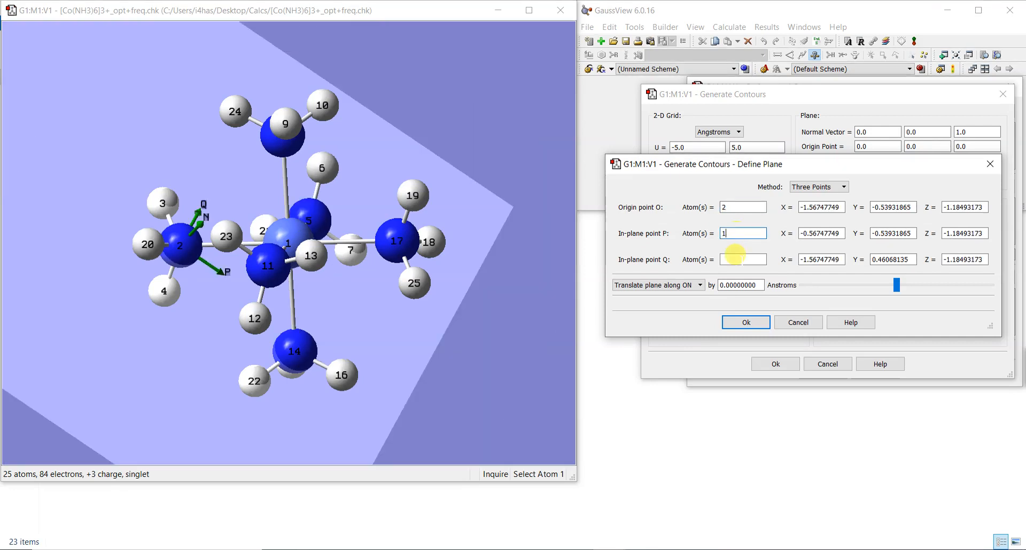
left_click(734, 260)
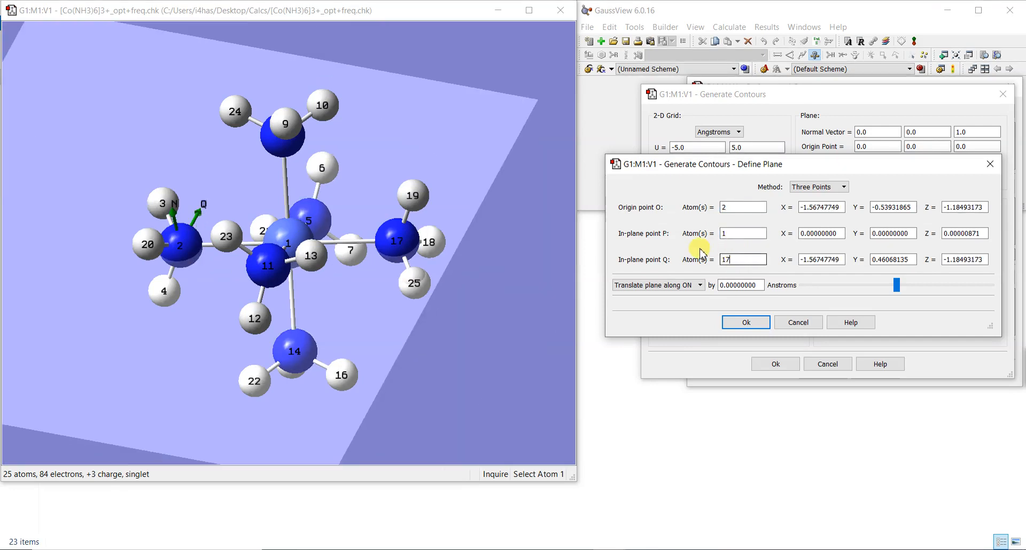
type("17")
left_click(737, 233)
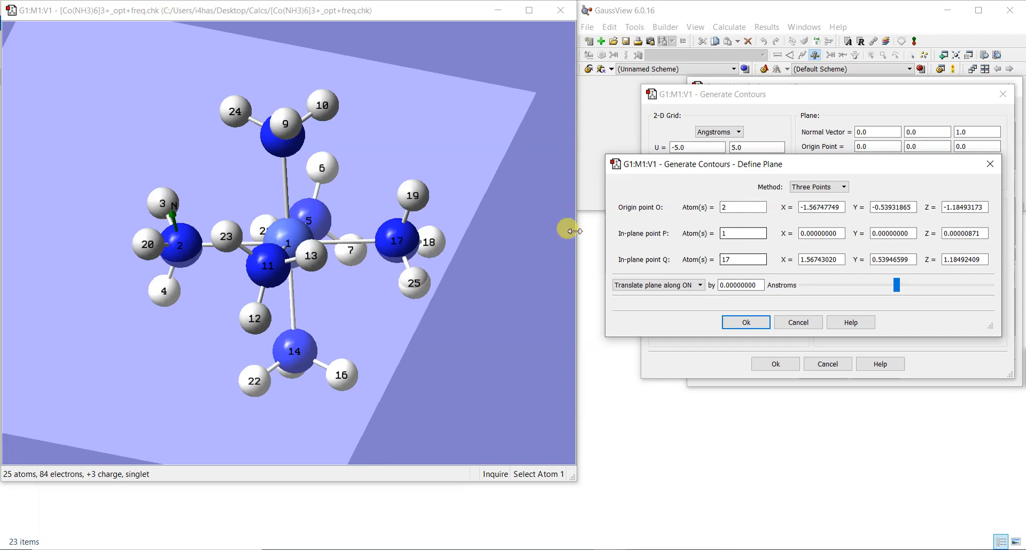
left_click(390, 243)
left_click_drag(390, 246, 371, 218)
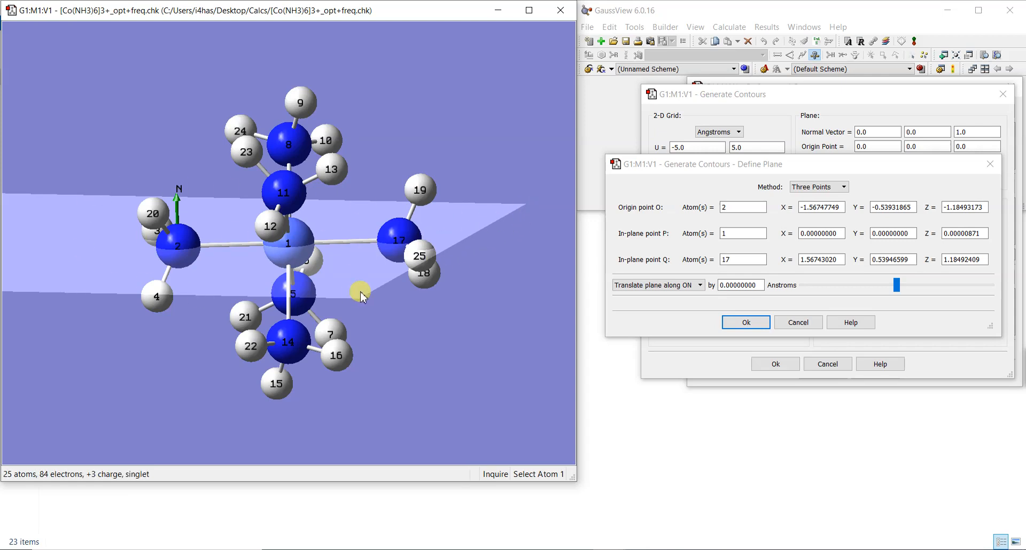
left_click(744, 322)
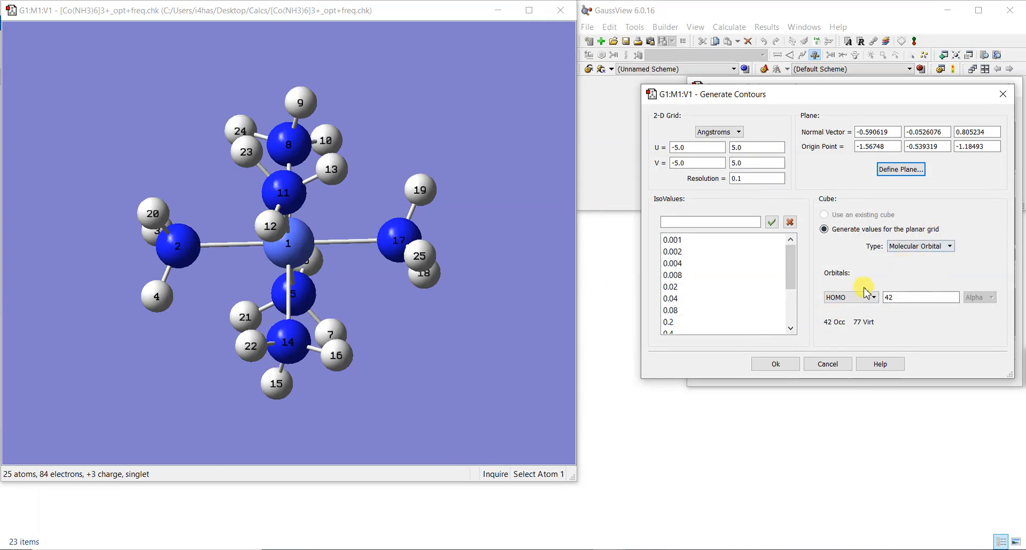
Generate the HOMO contour on the defined plane and examine its lines around the molecule from several angles
left_click(780, 366)
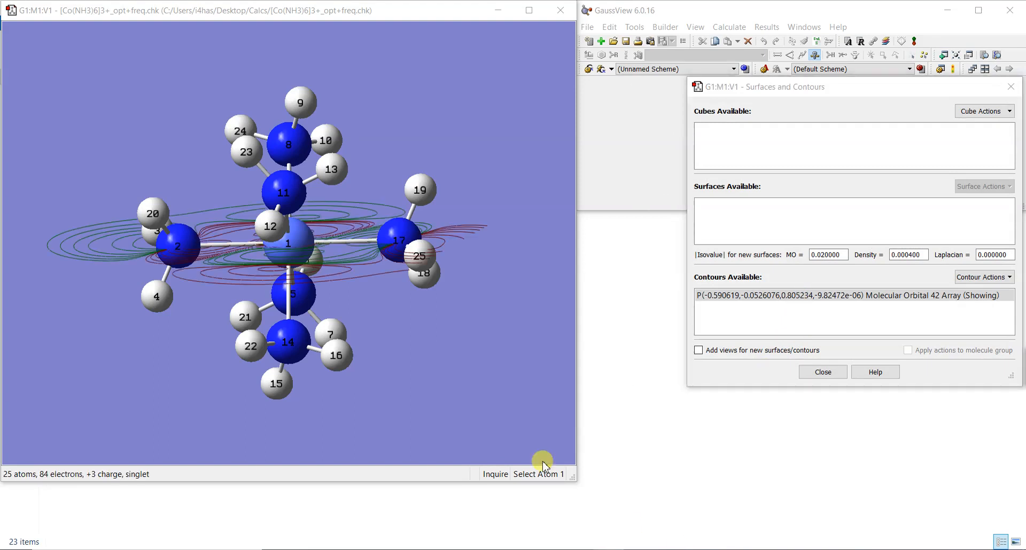
left_click_drag(498, 216, 502, 243)
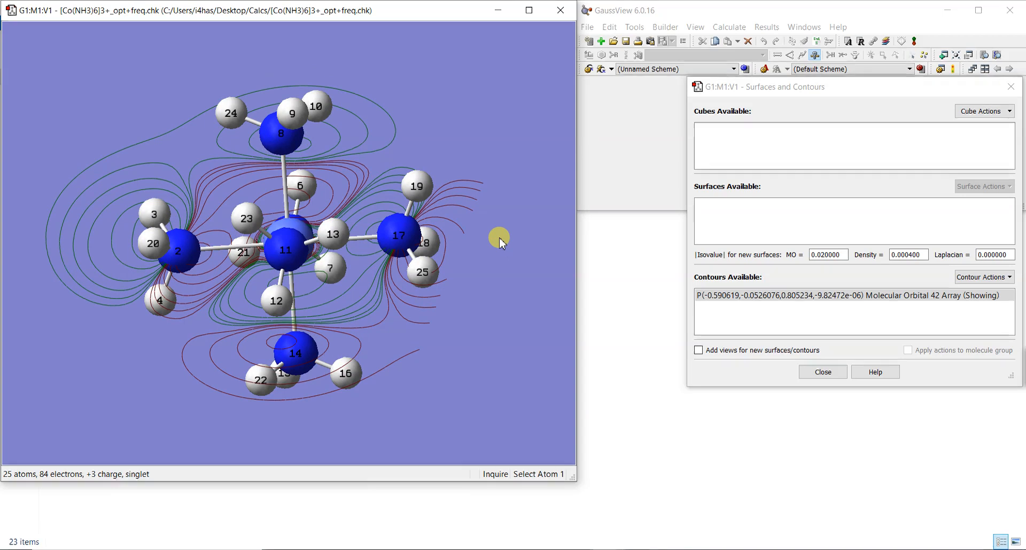
left_click_drag(502, 243, 508, 222)
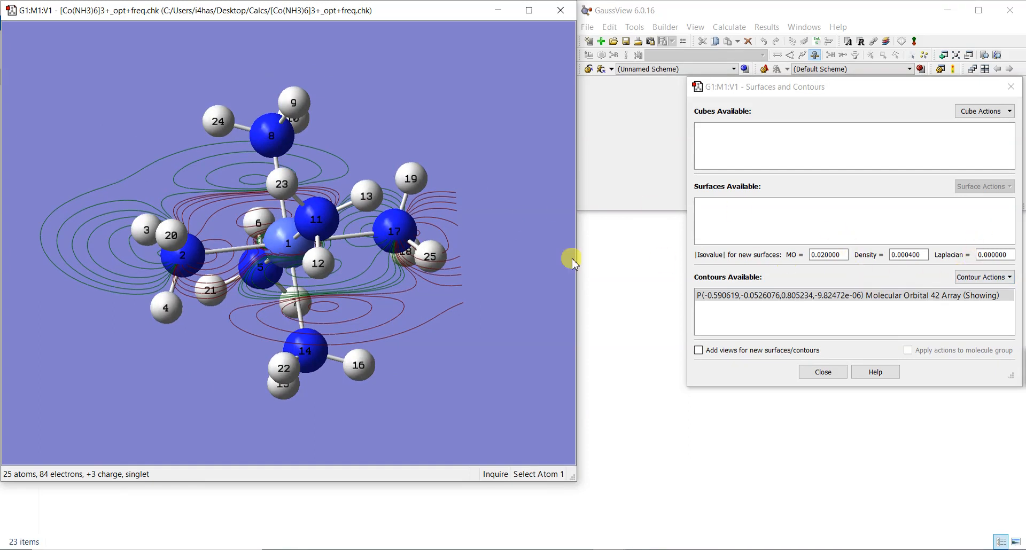
left_click_drag(508, 252, 508, 243)
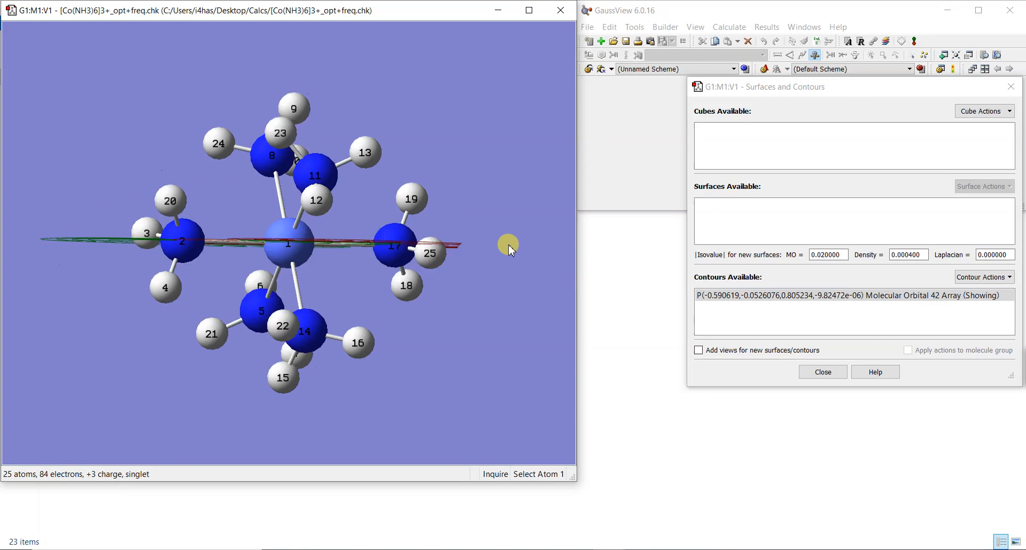
left_click_drag(449, 371, 410, 399)
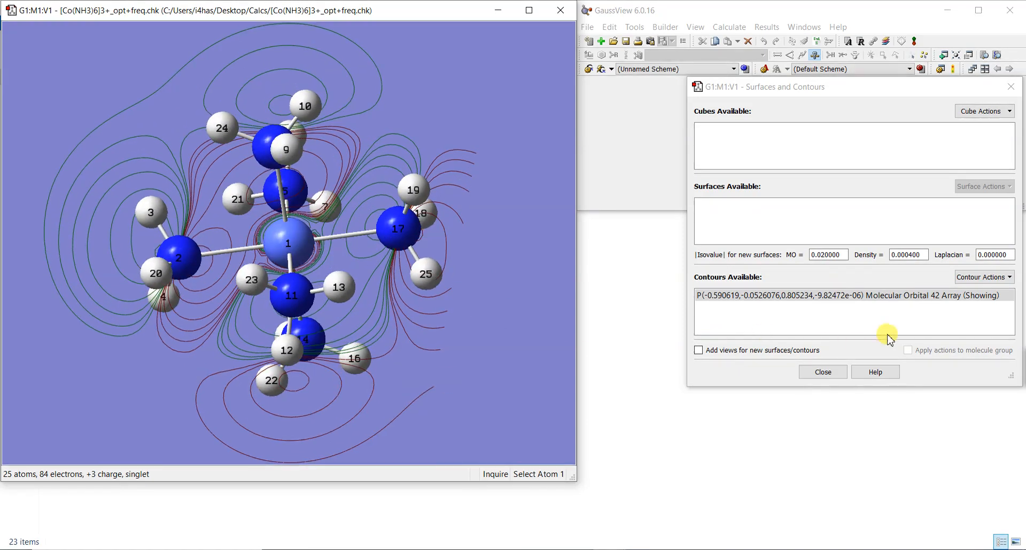
Hide the molecular orbital contour and remove it from the available contours
left_click(971, 277)
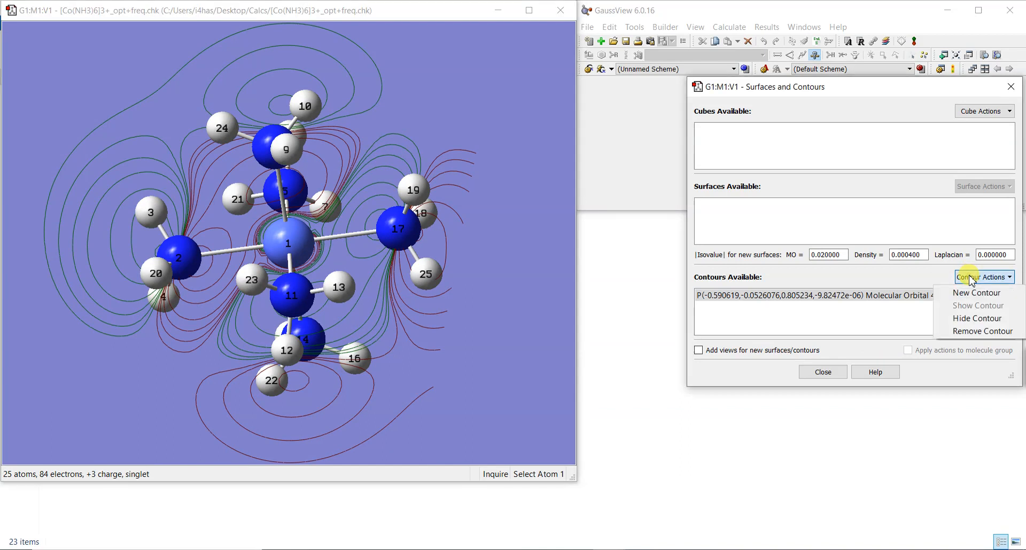
left_click(973, 320)
left_click(985, 276)
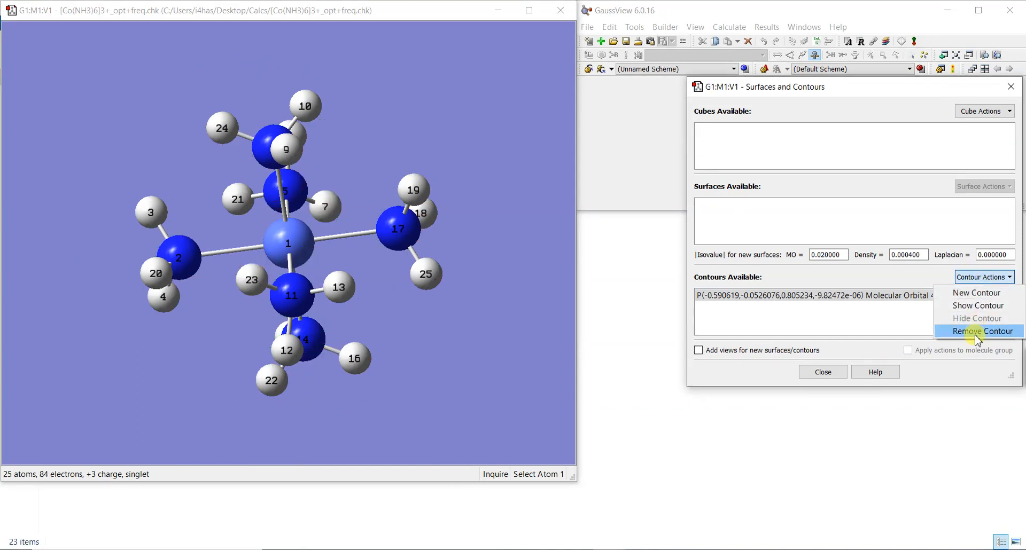
left_click(977, 332)
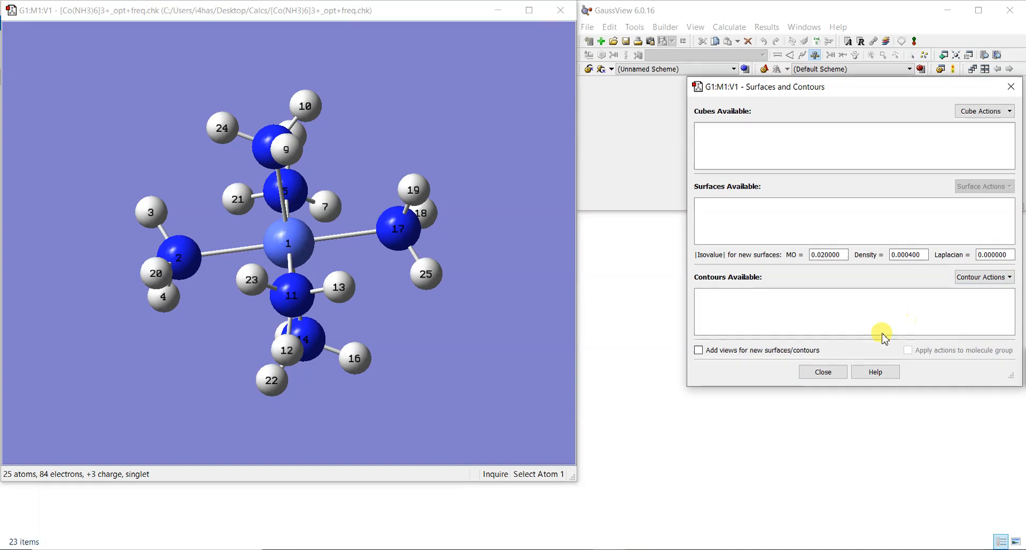
Close the surfaces and contours dialog and turn off the atom number labels in the molecule view
left_click(910, 253)
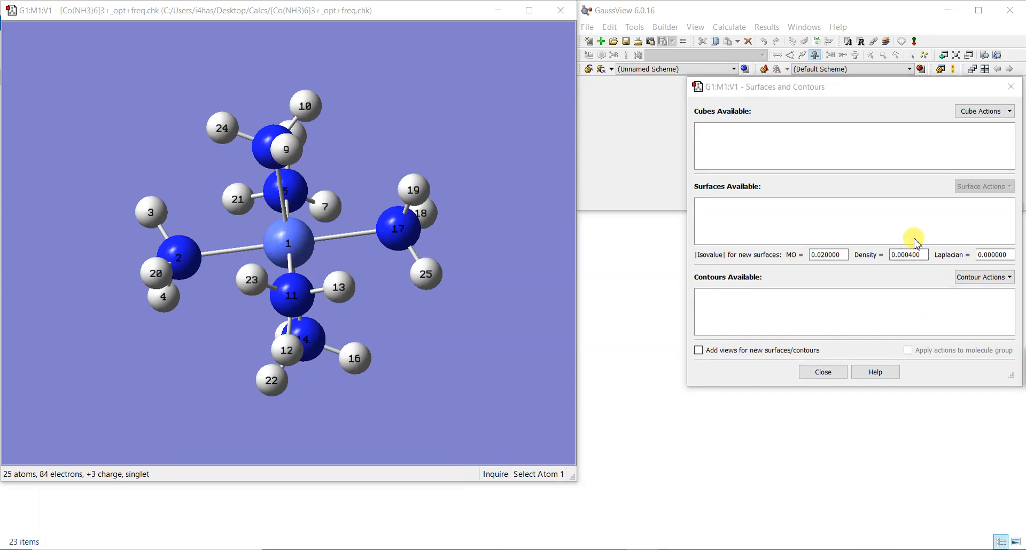
left_click(1010, 86)
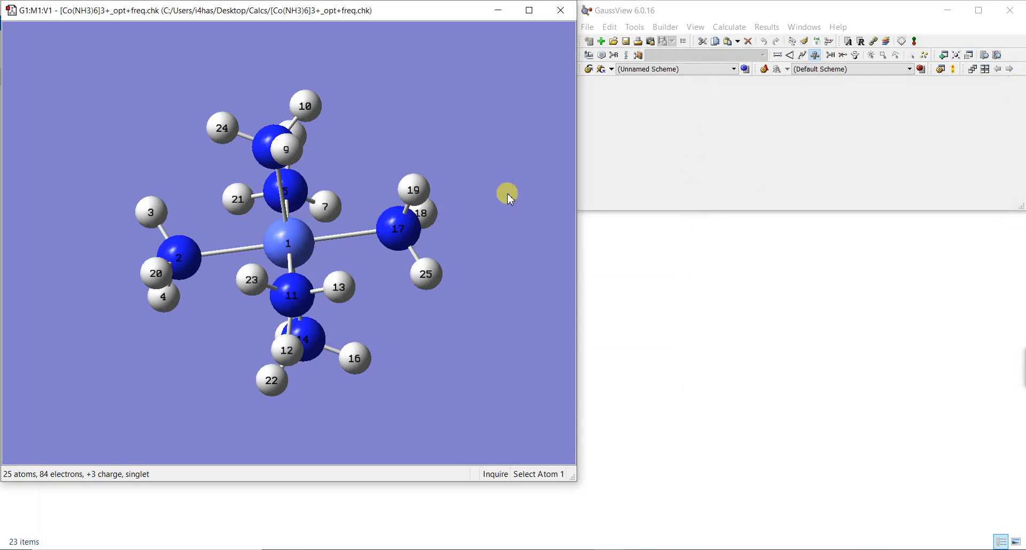
left_click(695, 27)
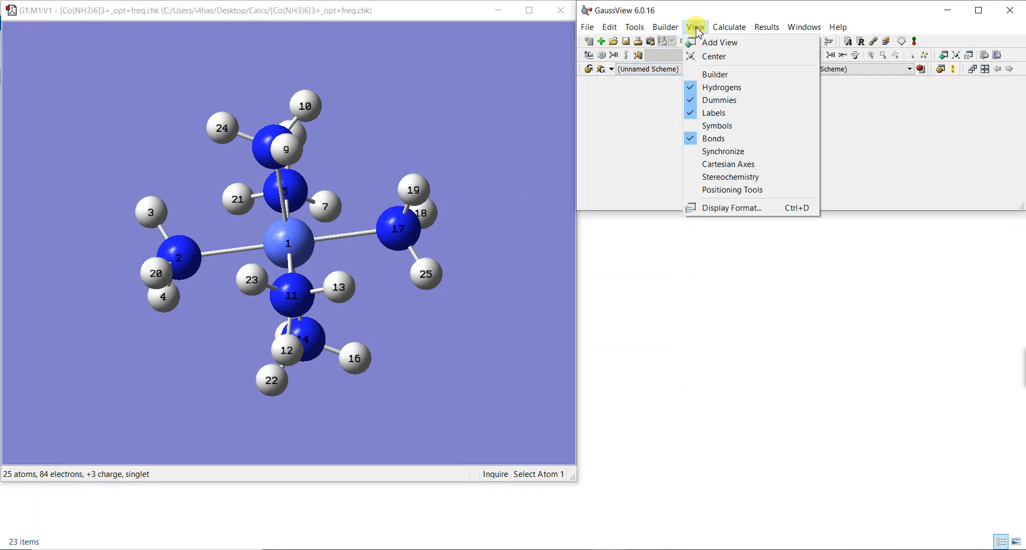
left_click(738, 117)
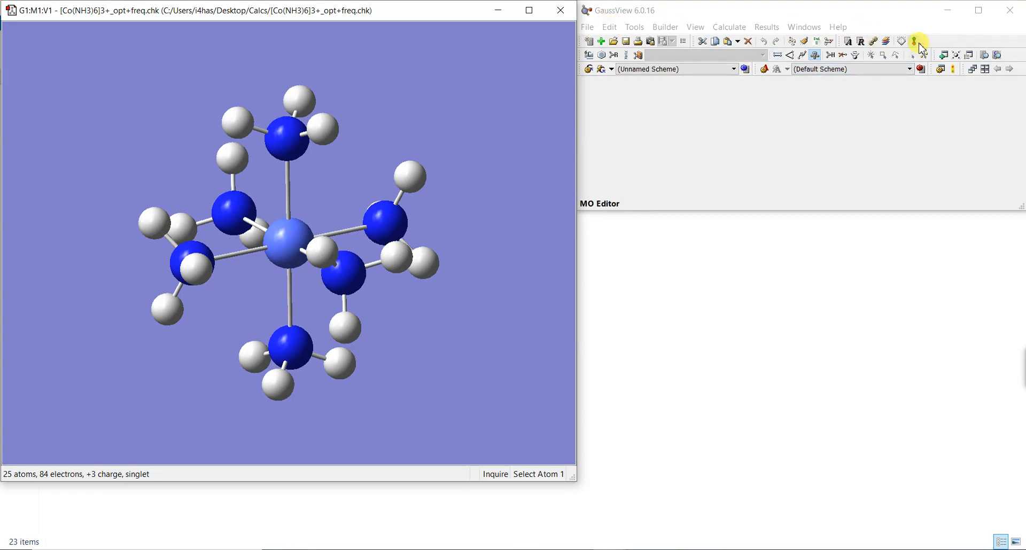
Open the MO editor for the cobalt complex in an enlarged window and examine the list of orbital energies
left_click(610, 27)
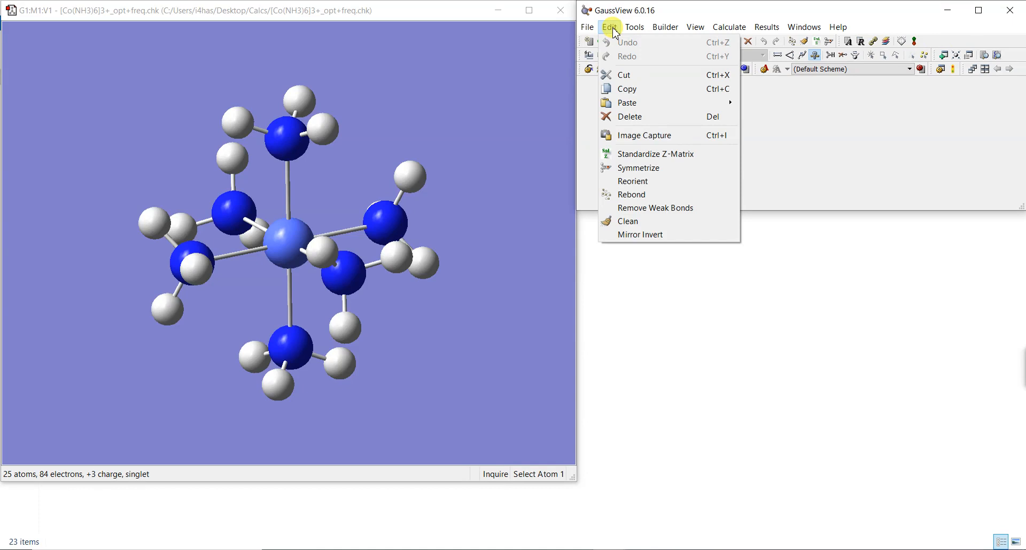
mouse_move(634, 28)
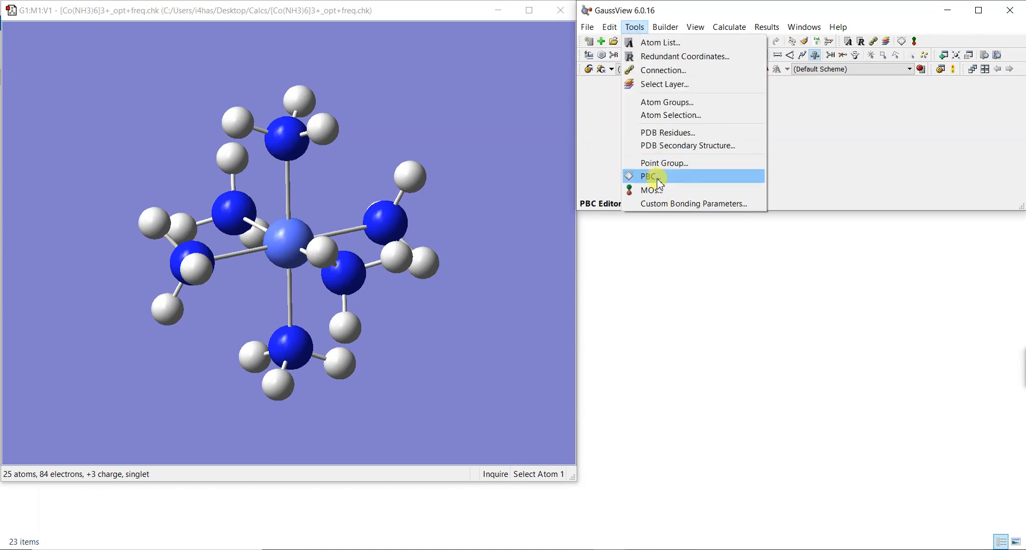
left_click(672, 195)
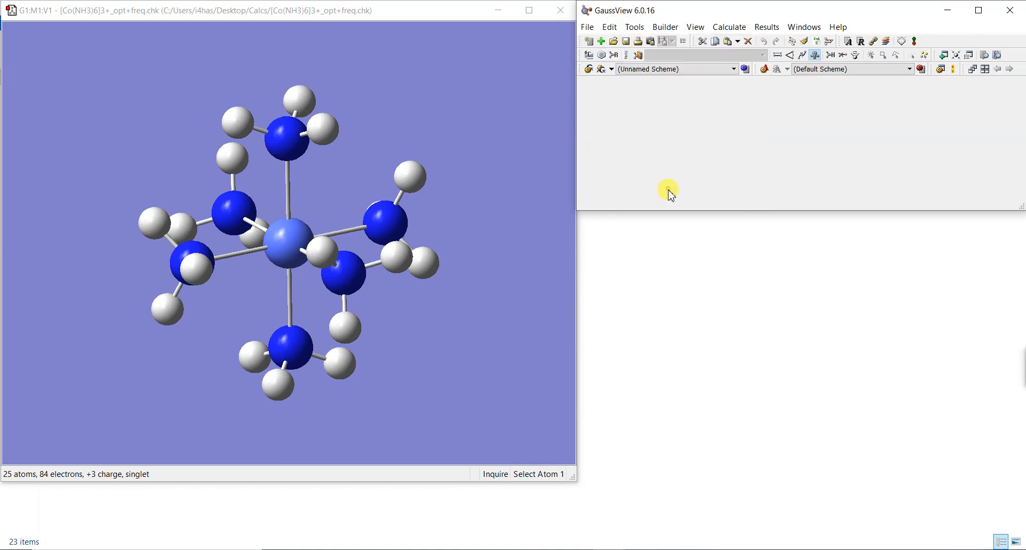
left_click_drag(754, 25, 785, 54)
left_click_drag(620, 445, 458, 541)
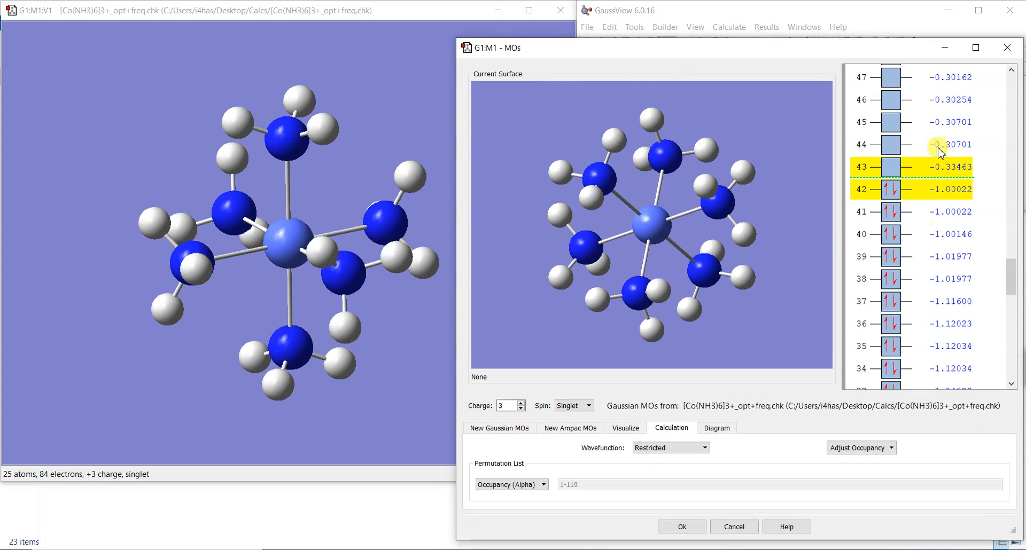
left_click_drag(1011, 275, 1012, 368)
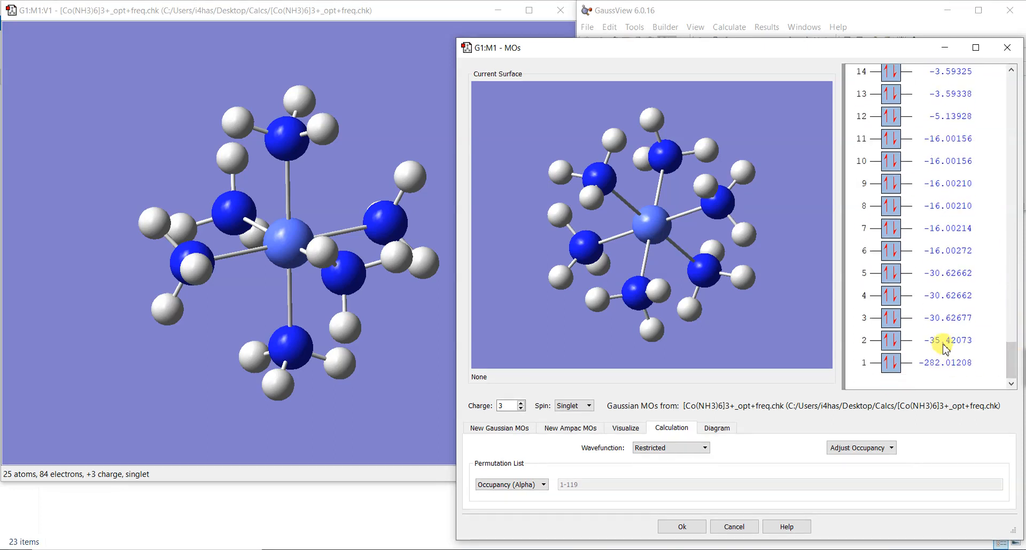
left_click_drag(1011, 364, 1009, 280)
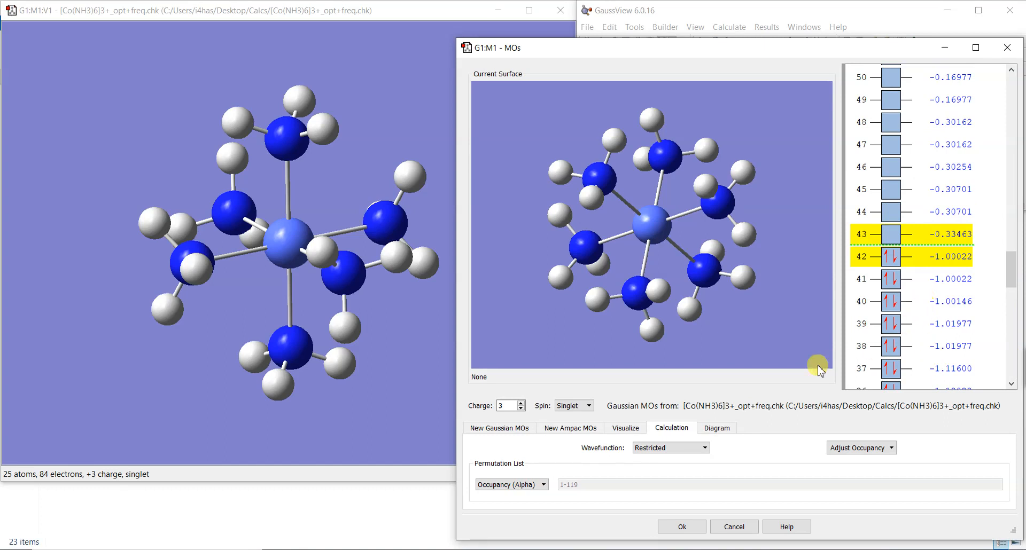
Set the orbital diagram's degeneracy threshold to 0.001 and rearrange the MOs so degenerate orbitals share a row
left_click(720, 434)
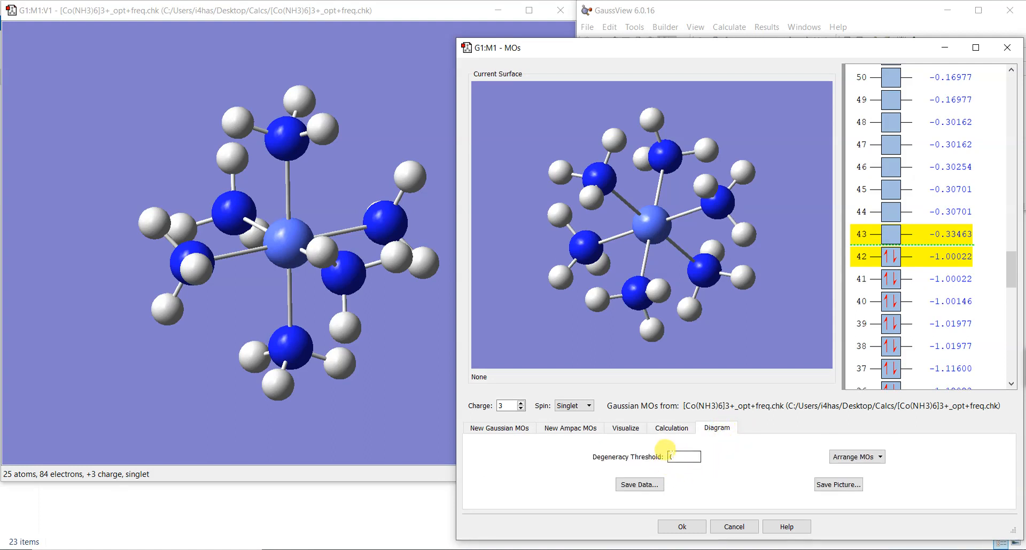
double_click(684, 457)
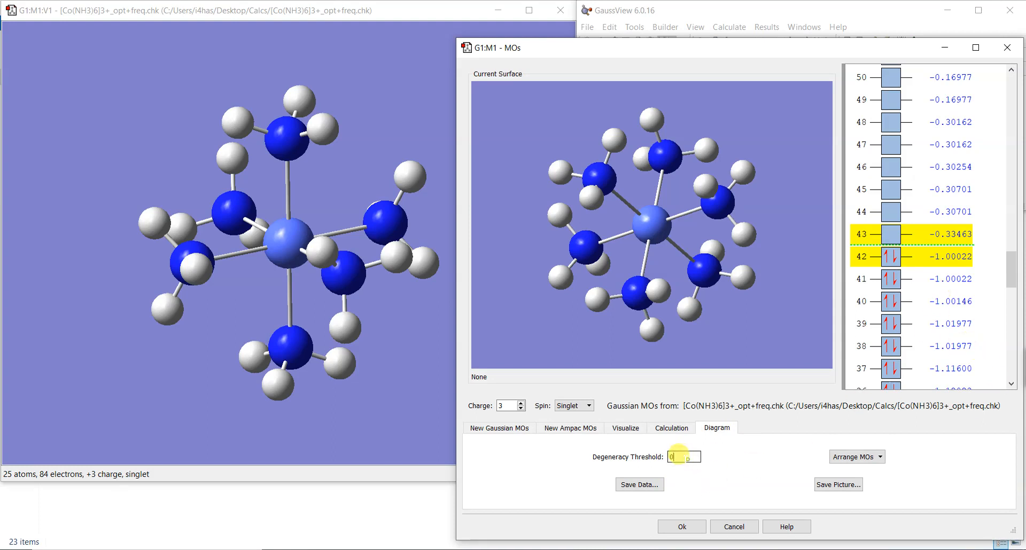
type("0.001")
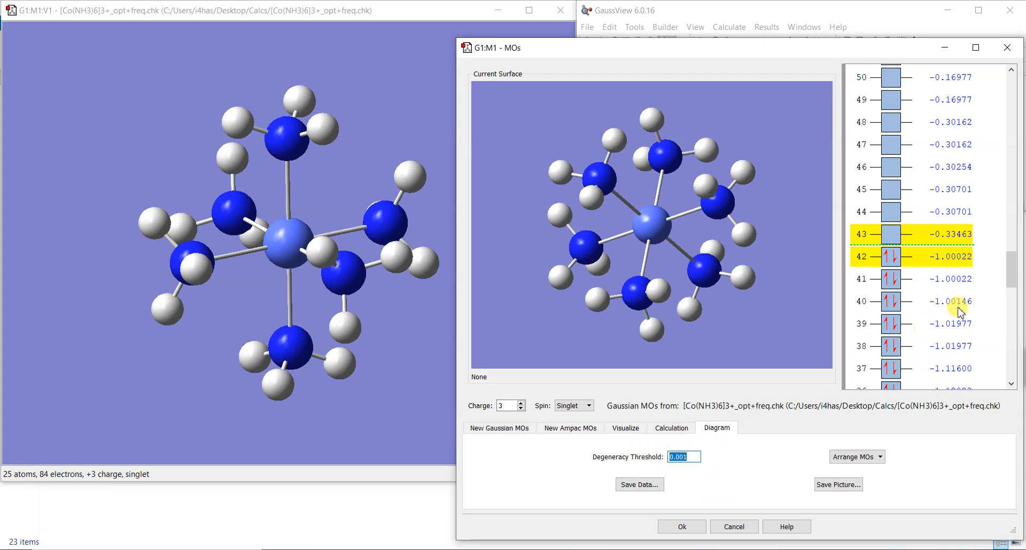
left_click(689, 456)
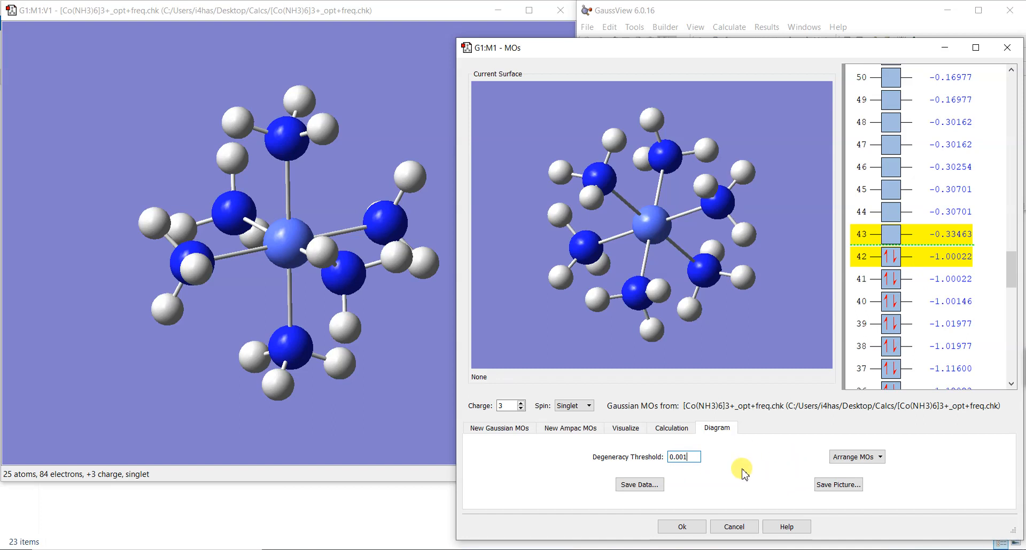
left_click(847, 457)
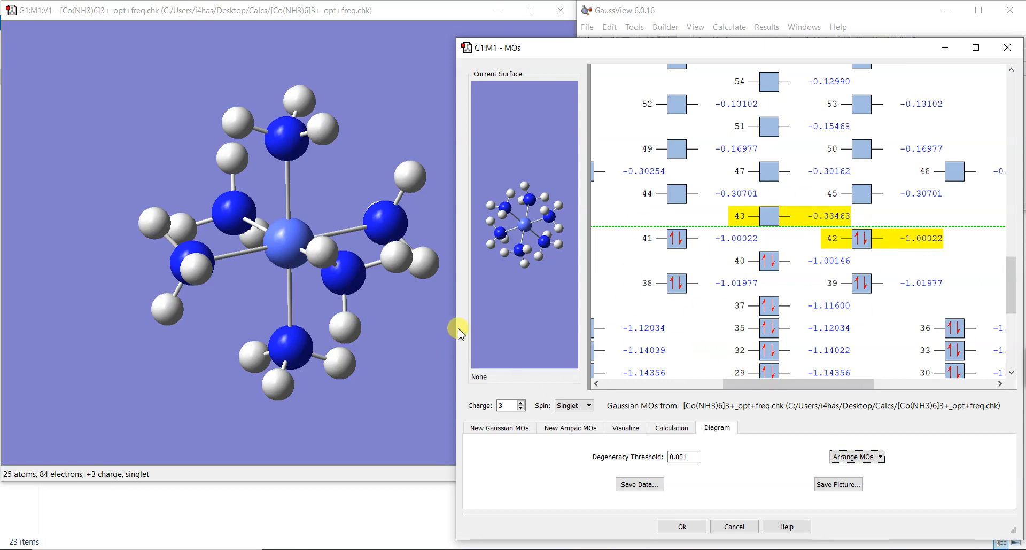
Widen the MO editor and examine the rearranged orbital diagram from the lowest levels up to the high unoccupied ones
left_click_drag(450, 326, 170, 327)
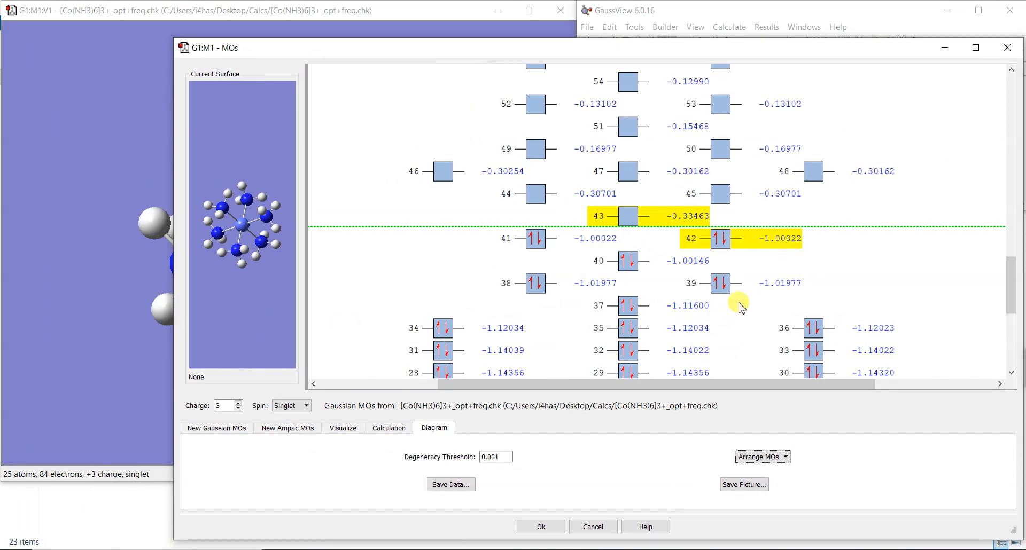
scroll(806, 259, "down", 5)
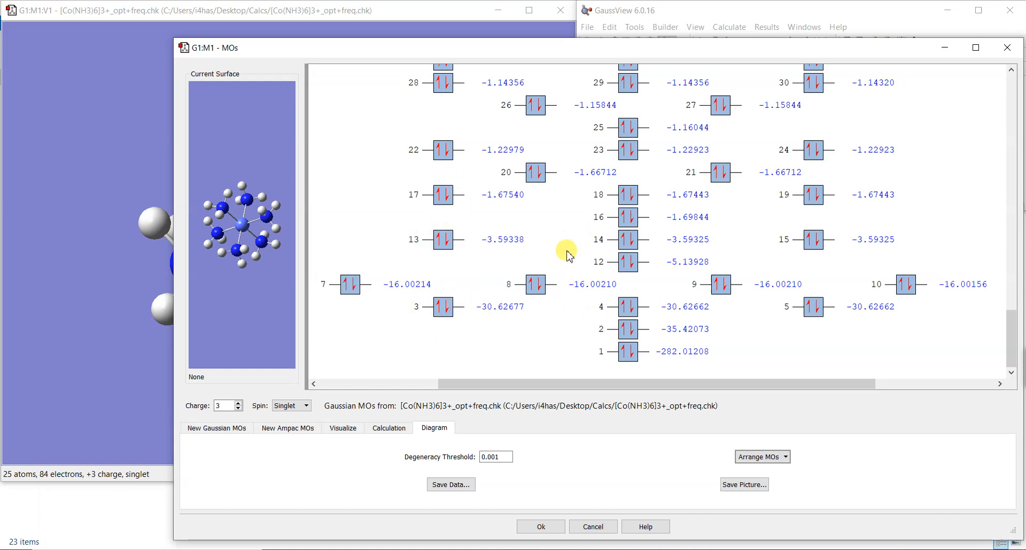
scroll(569, 256, "up", 5)
scroll(570, 256, "up", 10)
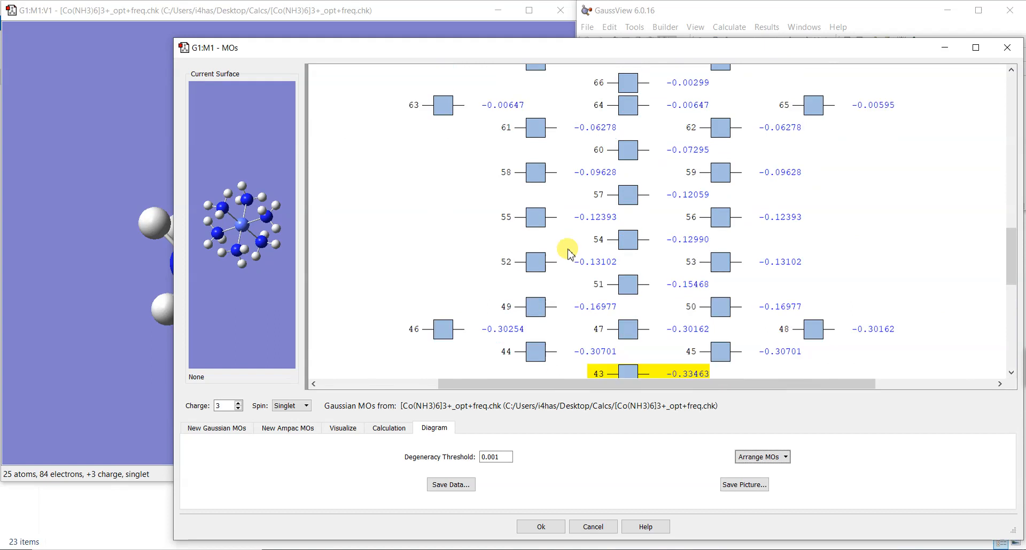
scroll(569, 252, "up", 10)
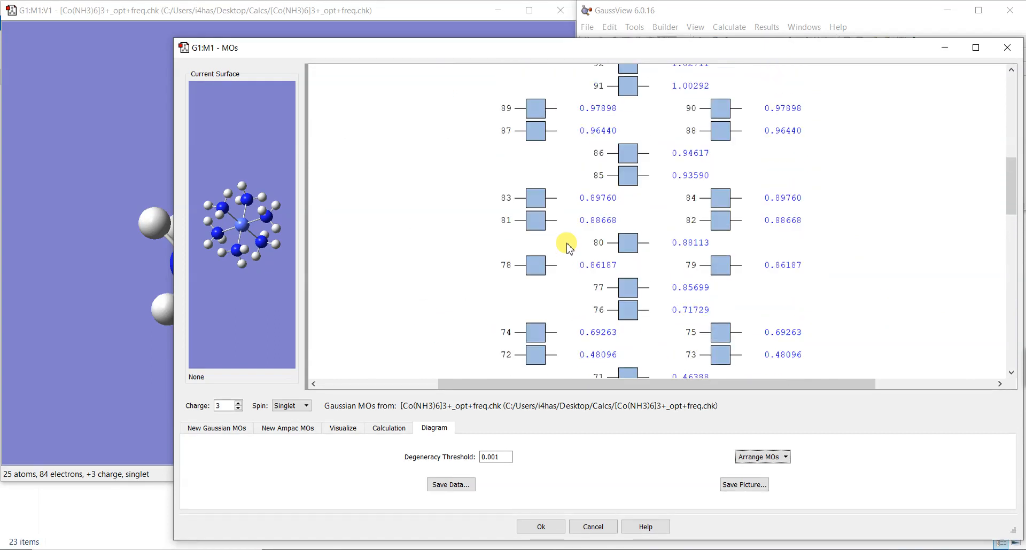
scroll(561, 222, "down", 20)
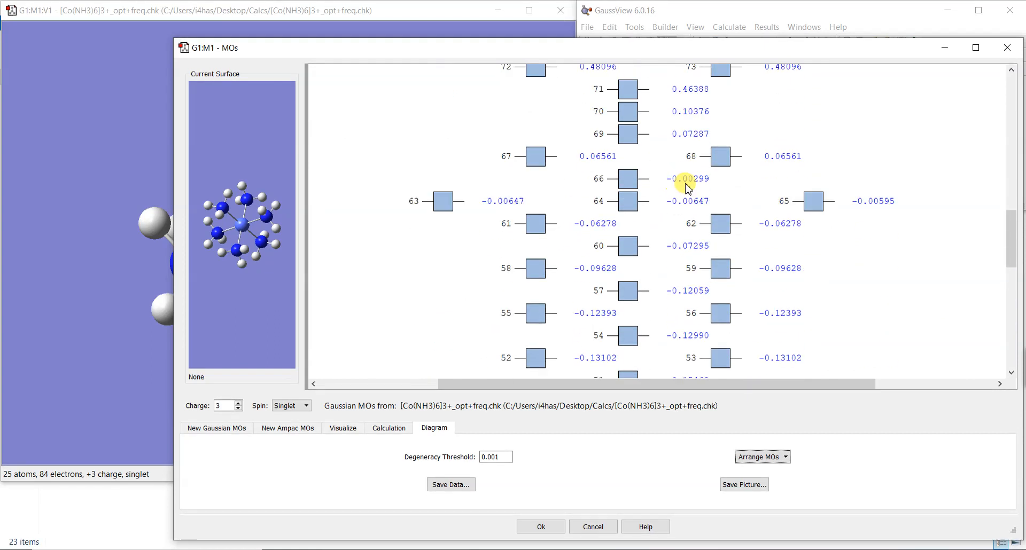
scroll(659, 235, "down", 10)
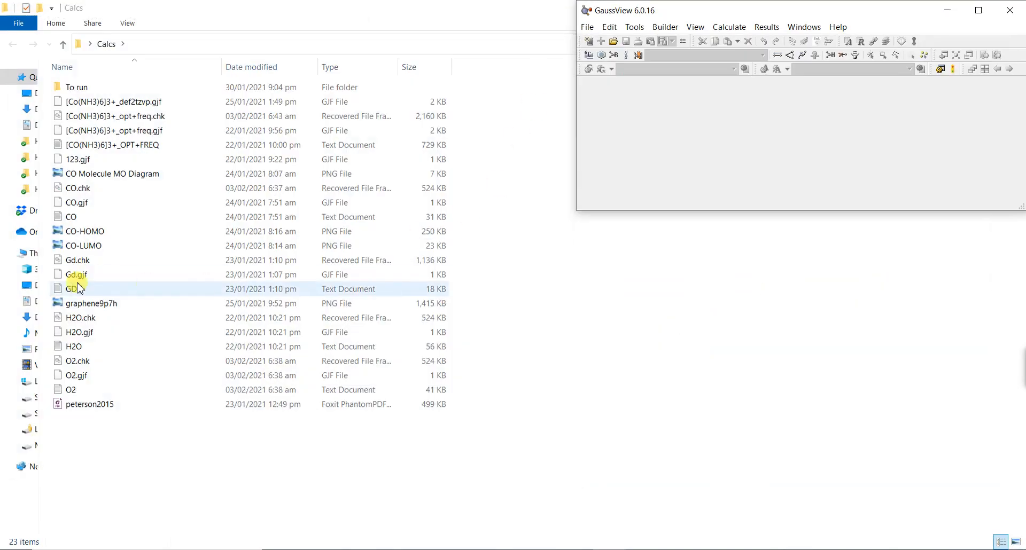
Open CO.chk from the Calcs folder in GaussView and rotate the molecule to show its bond side-on
left_click_drag(68, 188, 681, 176)
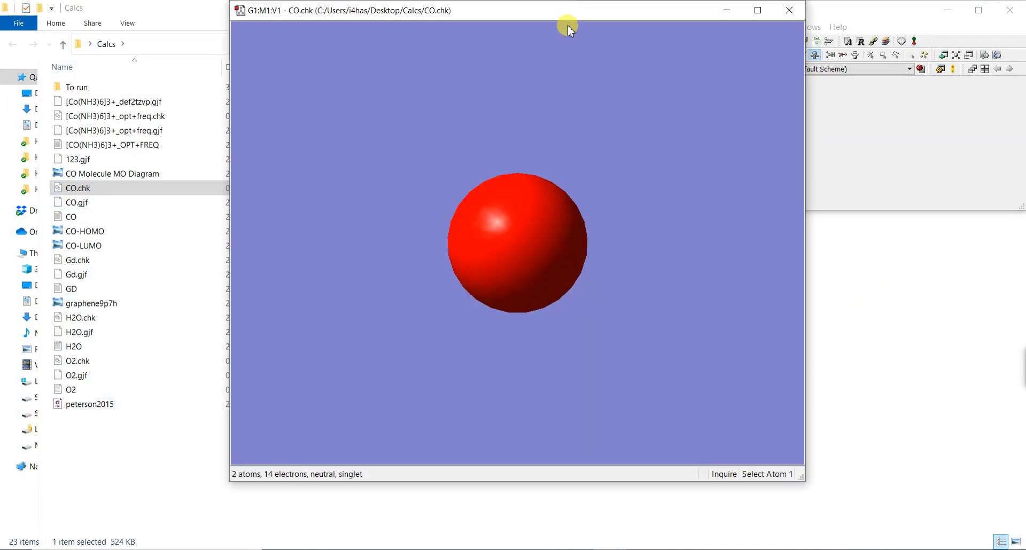
left_click_drag(568, 25, 339, 18)
left_click_drag(242, 235, 300, 242)
Open the MO editor for CO and arrange its orbital diagram with a degeneracy threshold of 0.001
left_click(926, 46)
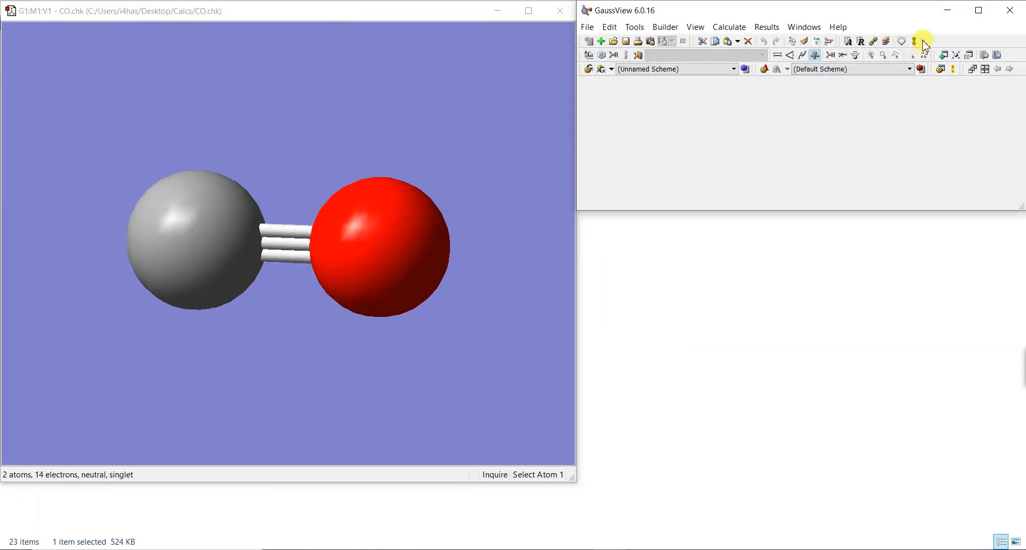
left_click(916, 43)
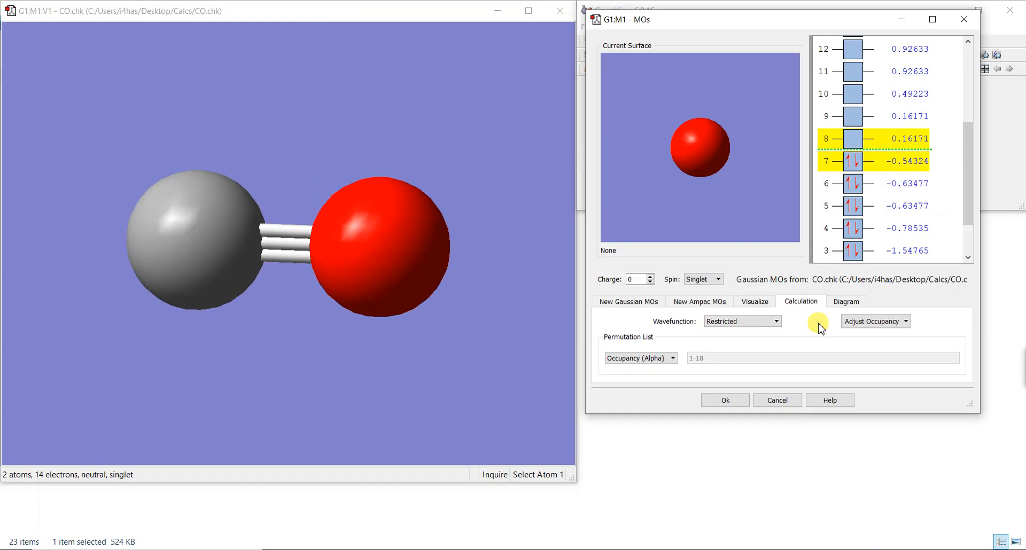
left_click(855, 300)
double_click(752, 331)
type("0.001")
key("Tab")
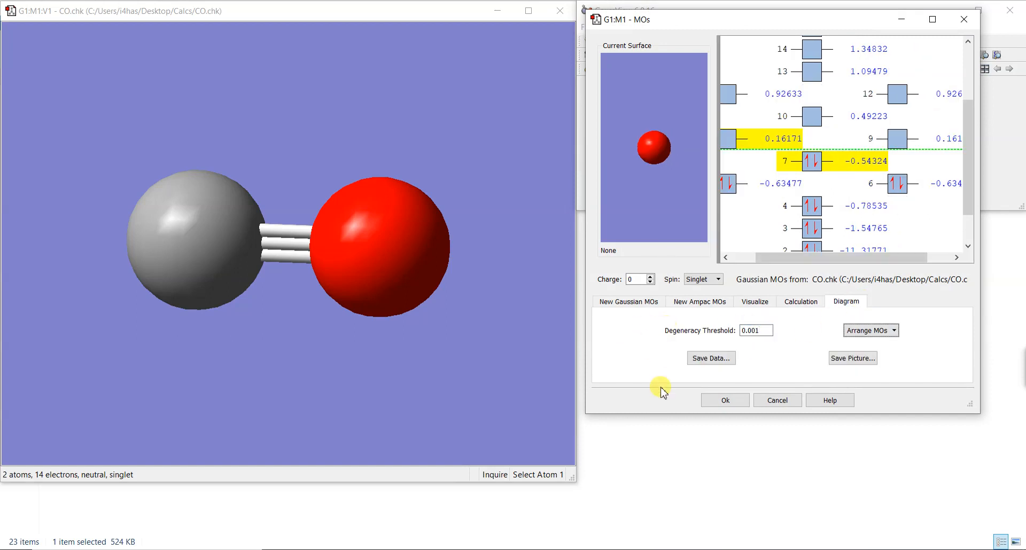
Enlarge the MO editor to examine the complete CO orbital diagram, from orbital 1 to 18
left_click_drag(587, 310, 400, 378)
left_click_drag(860, 417, 870, 537)
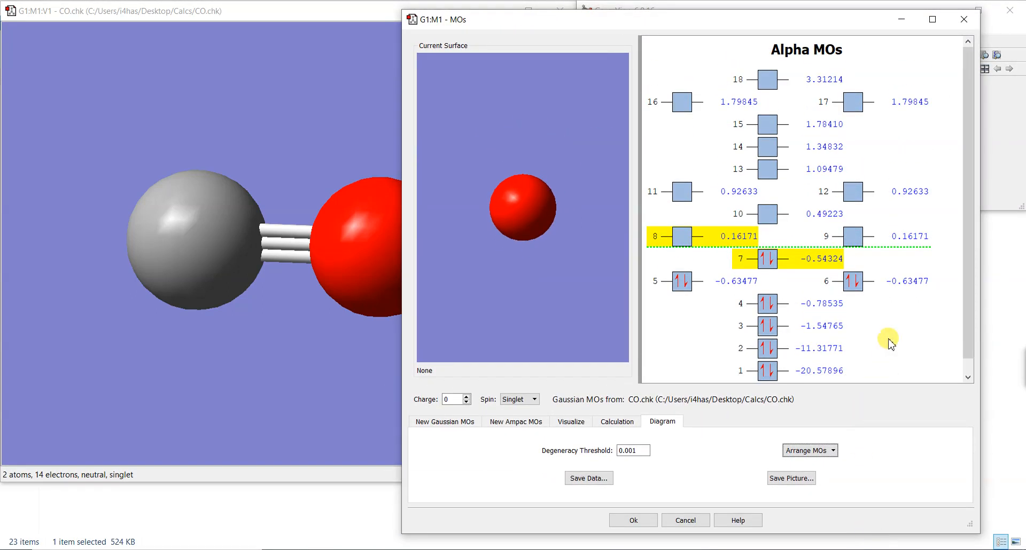
scroll(892, 327, "down", 1)
Try degeneracy thresholds of 0.01 and 0.1 on the CO orbital diagram
left_click(638, 449)
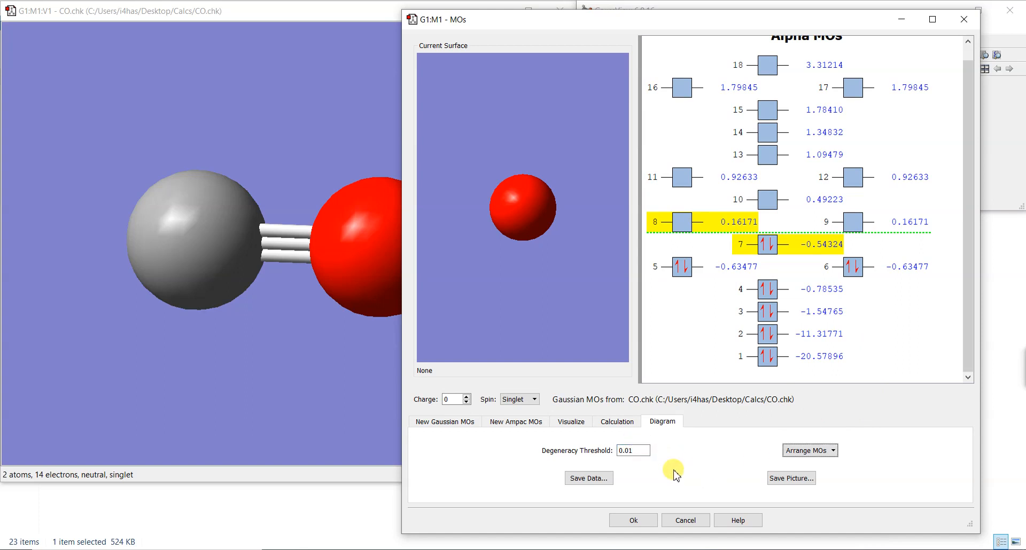
left_click(631, 450)
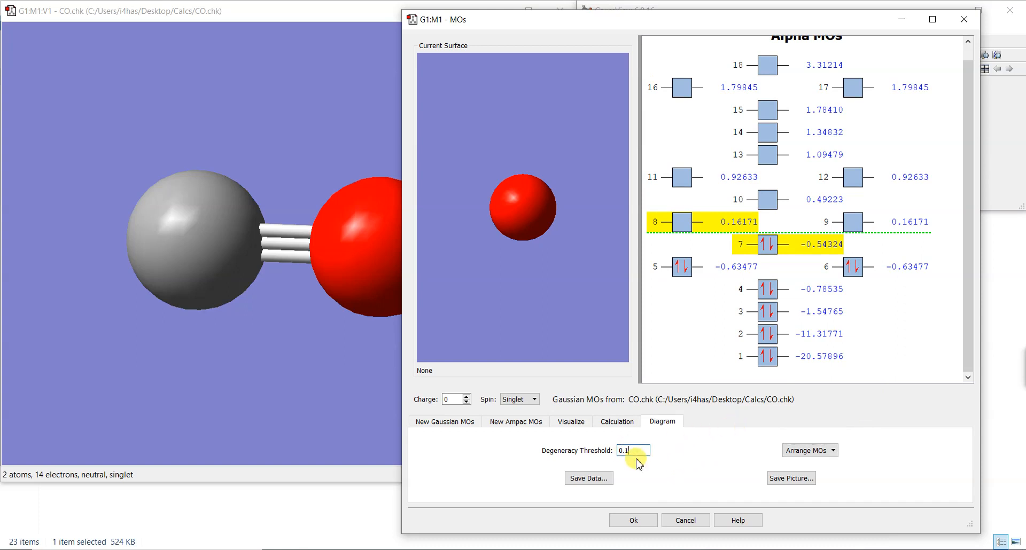
key("Tab")
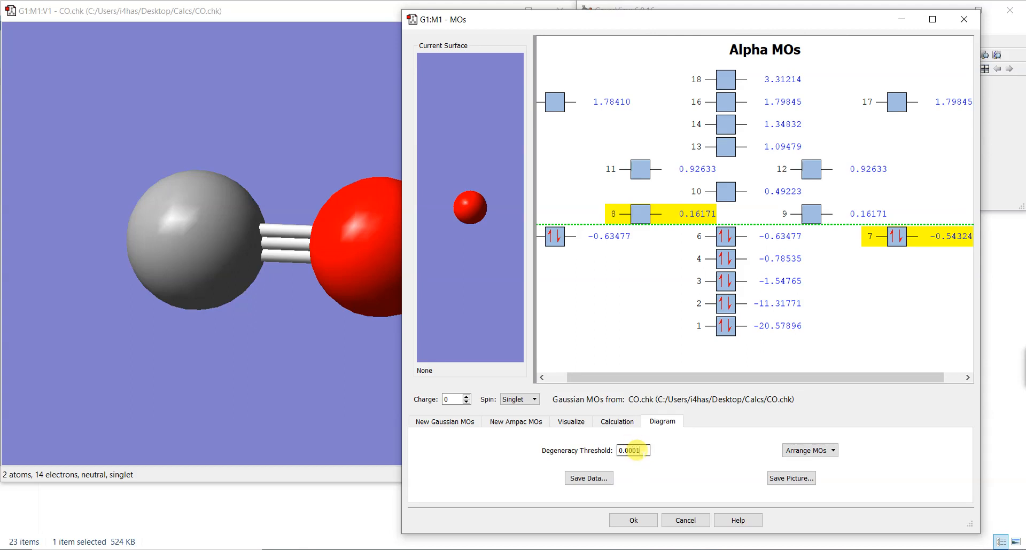
Apply a degeneracy threshold of 0.0001 to the CO diagram and rotate the preview molecule to show its bond side-on
key("Tab")
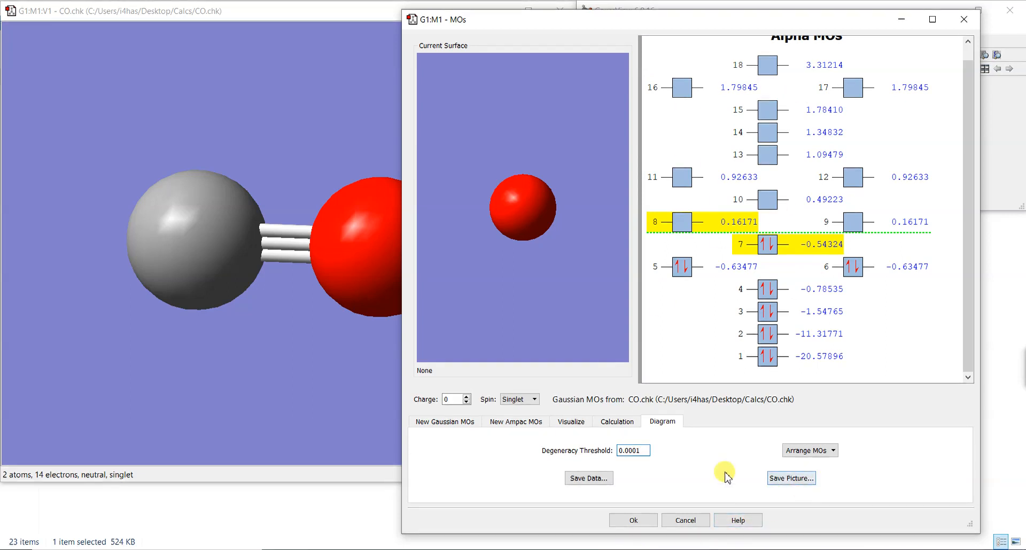
left_click_drag(537, 230, 597, 235)
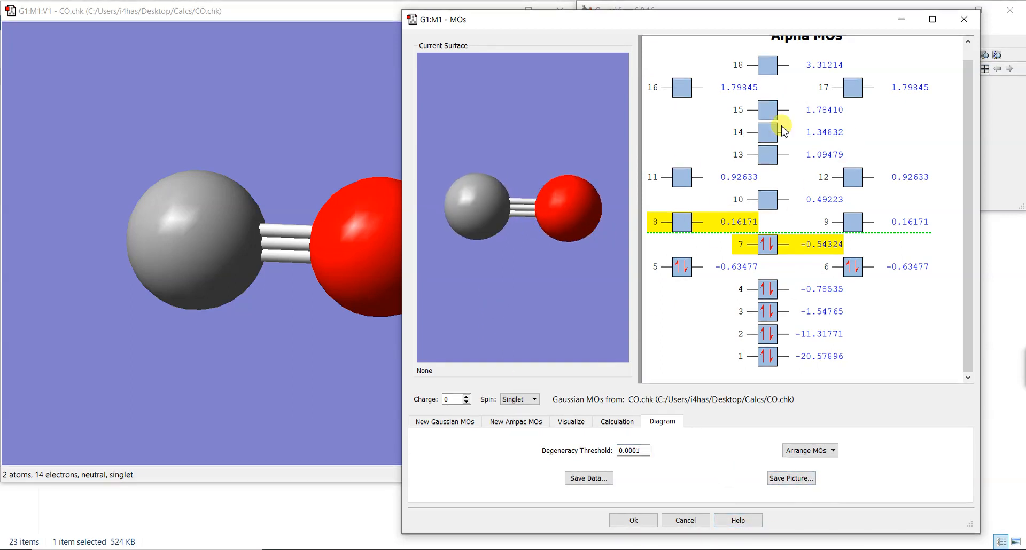
Examine the file name and format options for exporting the CO orbital data, without saving a file
left_click(589, 479)
left_click(482, 286)
left_click(478, 295)
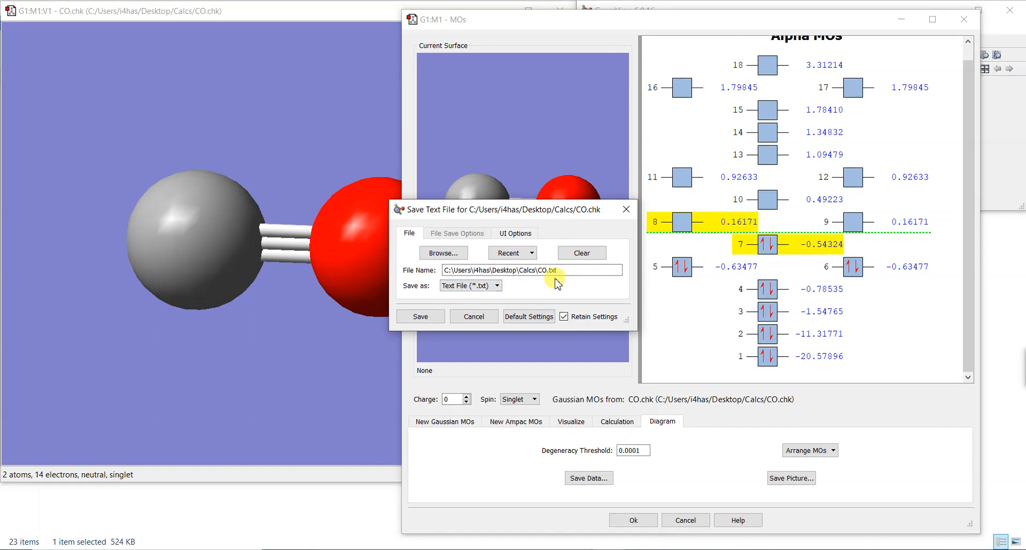
left_click(474, 316)
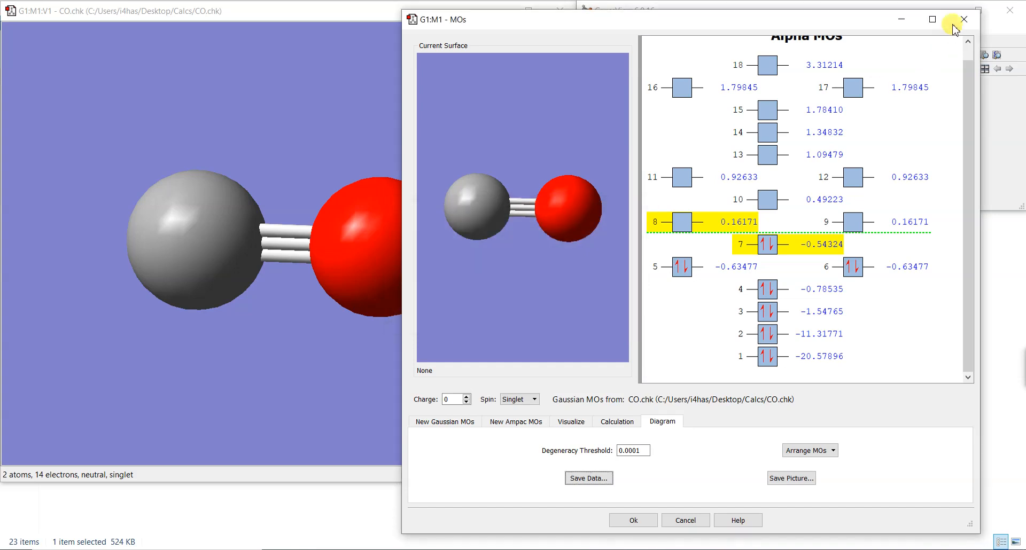
Close the MO editor and open the surfaces and contours dialog for the CO molecule
left_click(964, 20)
mouse_move(454, 232)
left_mouse_down()
mouse_move(432, 214)
mouse_move(440, 247)
mouse_move(442, 224)
left_mouse_up()
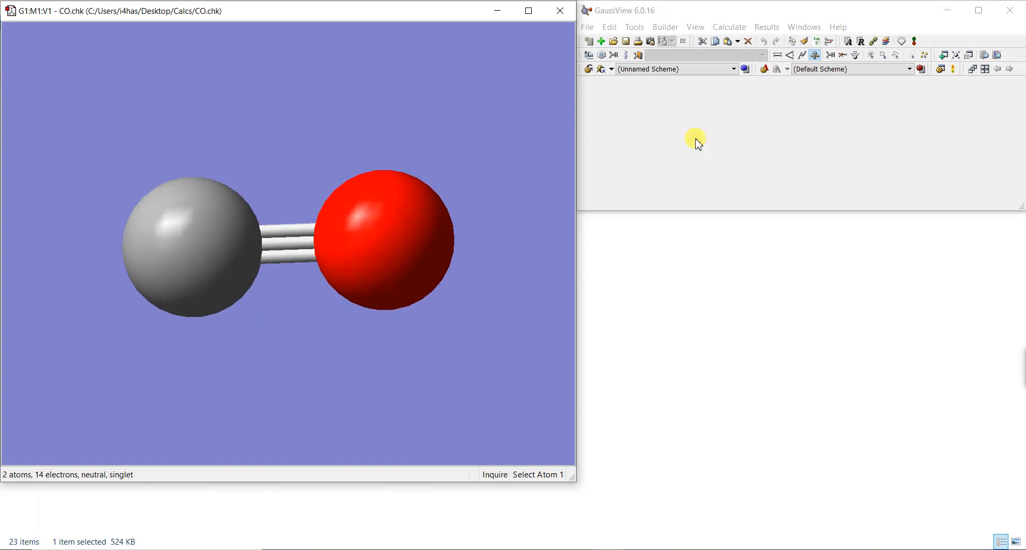
left_click(778, 28)
left_click(788, 106)
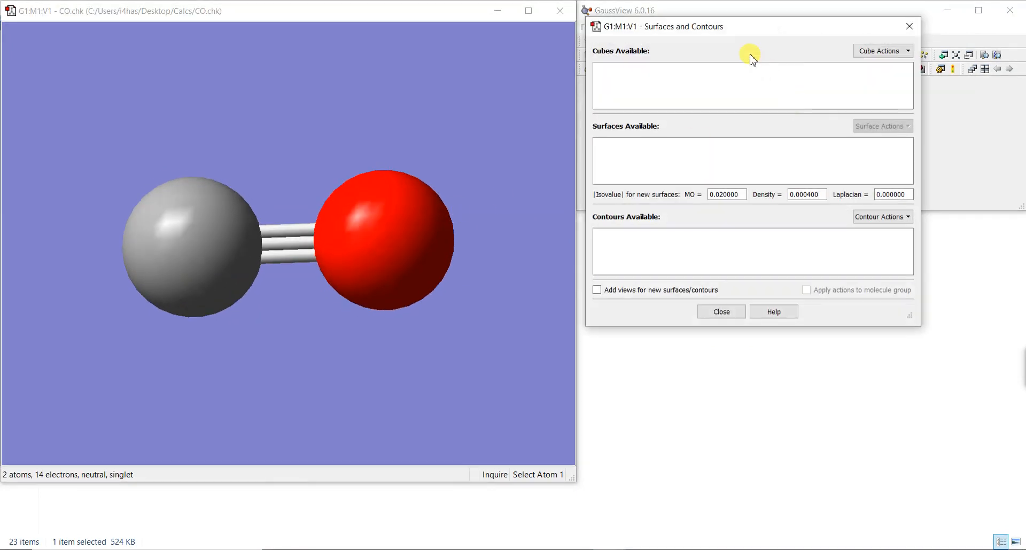
Generate a total density cube for CO from the SCF density matrix, using the full density matrix and a coarse grid
left_click_drag(758, 39, 851, 87)
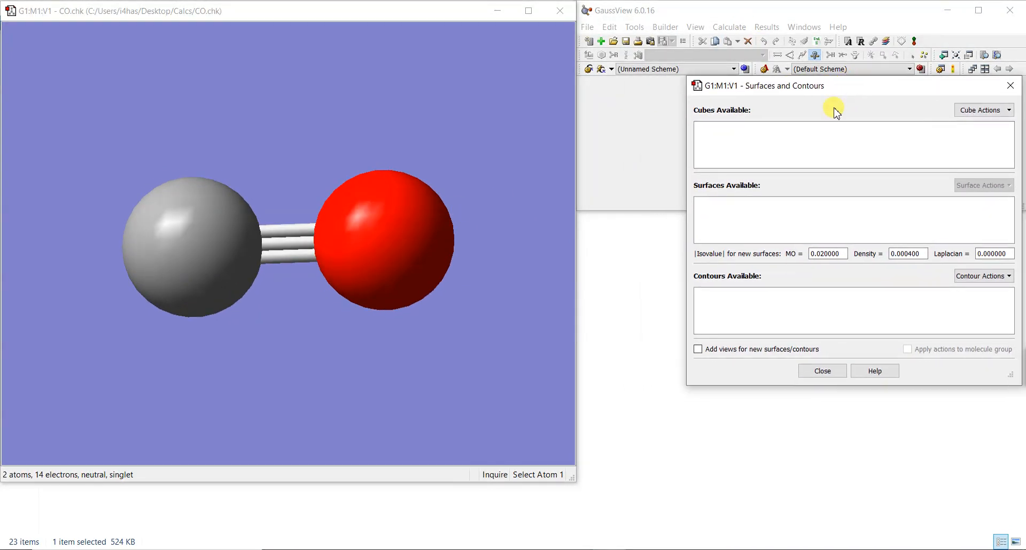
left_click(970, 113)
left_click(970, 125)
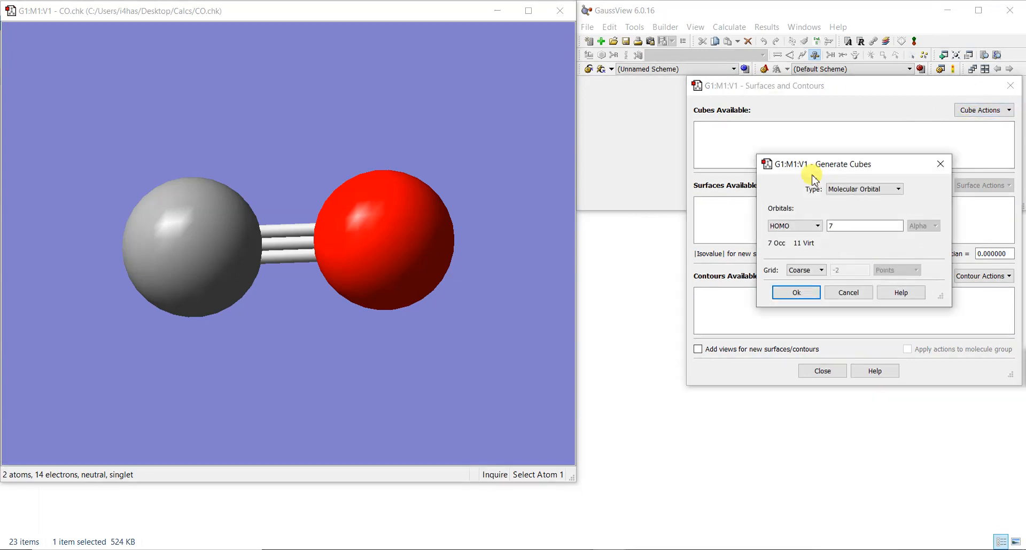
left_click(876, 189)
left_click(860, 208)
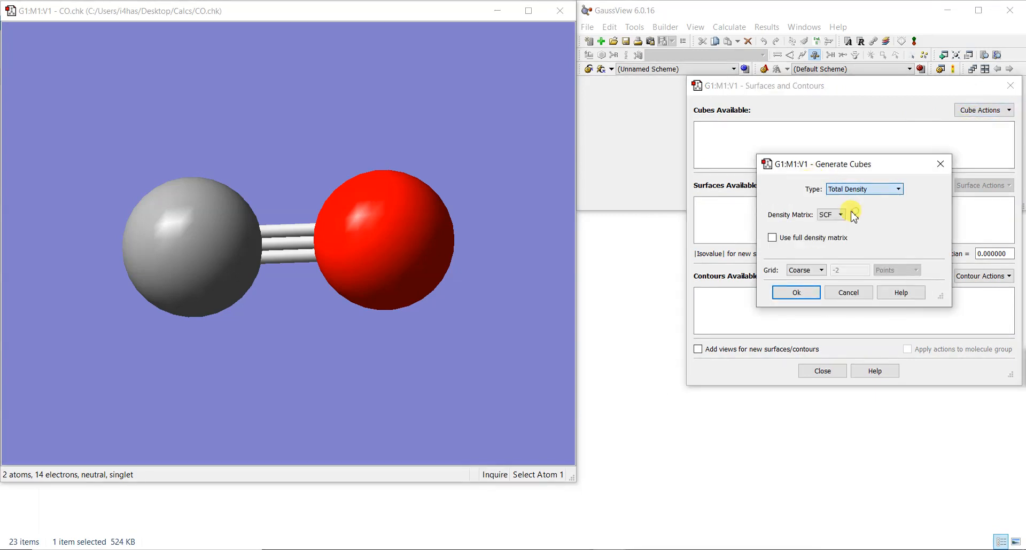
left_click(804, 237)
left_click(802, 293)
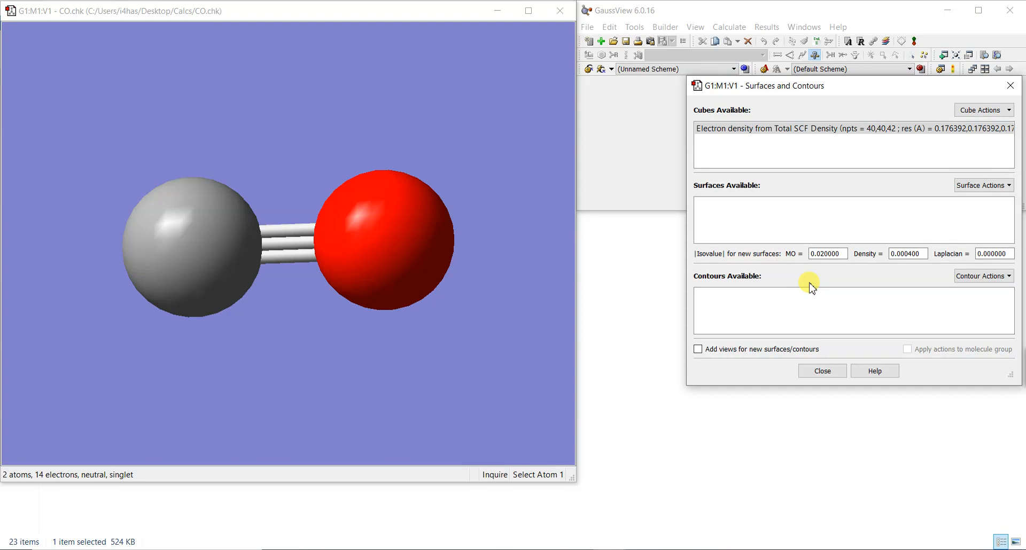
Create a surface from the density cube mapped with ESP from the SCF density matrix, and rotate it to bring the opposite end forward
left_click(977, 186)
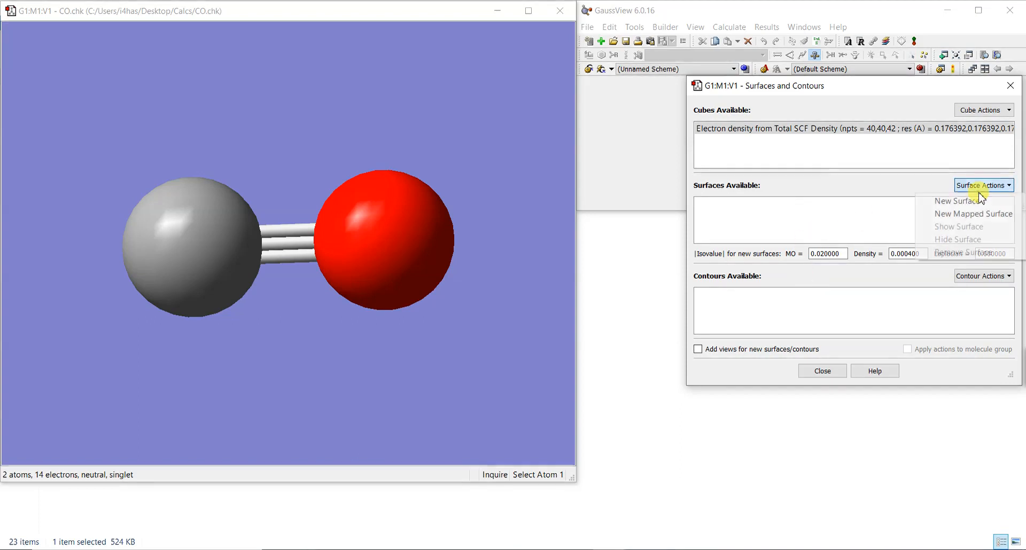
left_click(971, 214)
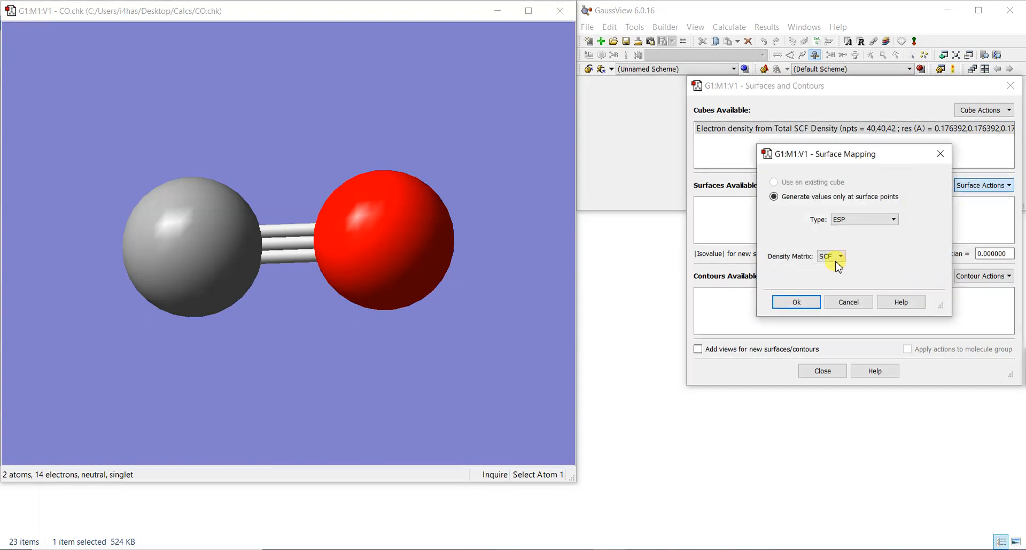
left_click(801, 303)
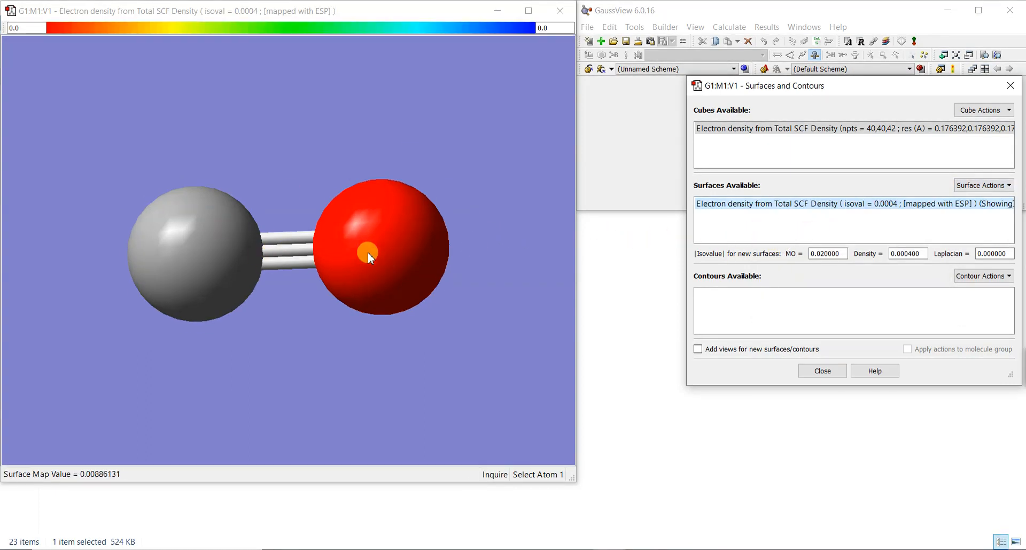
scroll(383, 245, "down", 3)
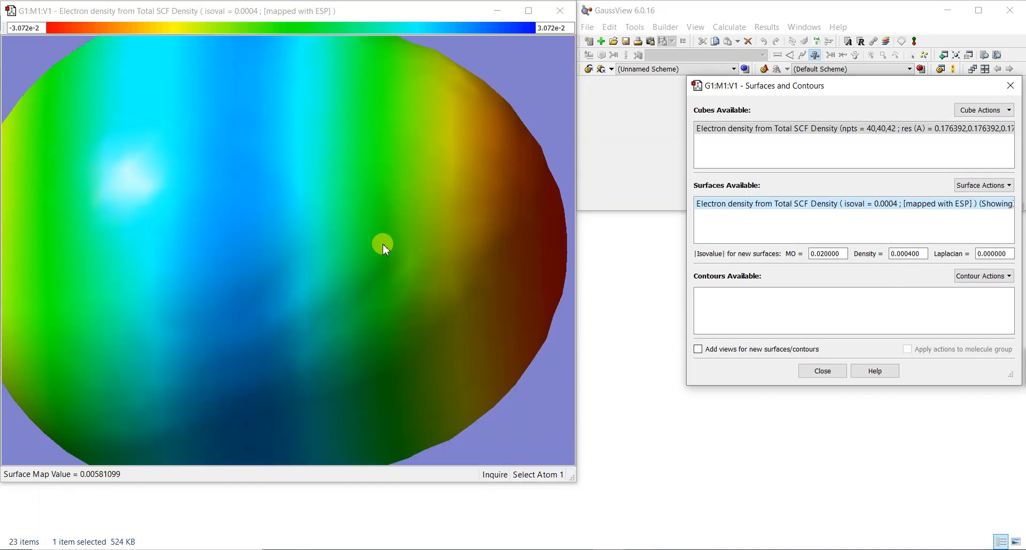
scroll(383, 245, "down", 2)
scroll(383, 243, "down", 2)
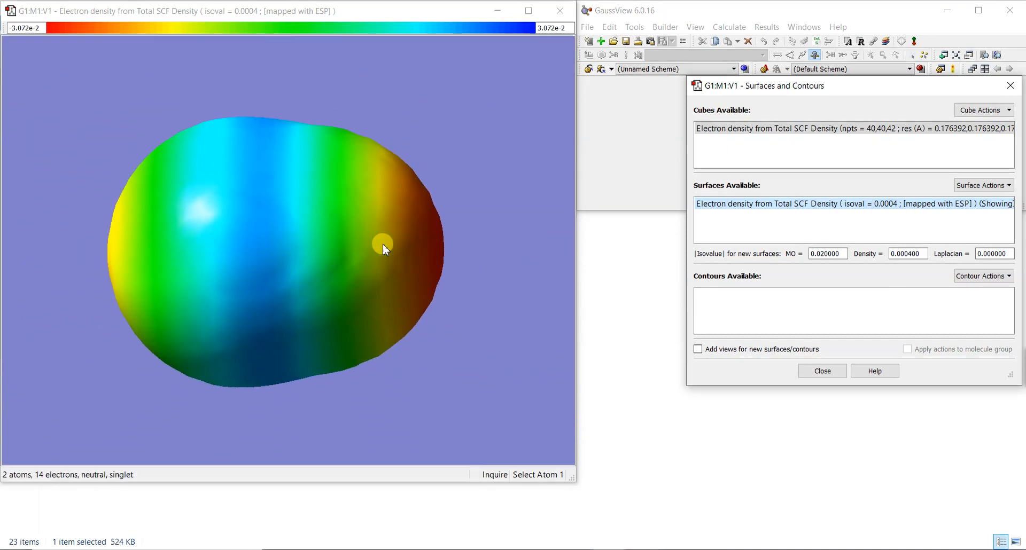
mouse_move(204, 244)
left_mouse_down()
mouse_move(371, 246)
mouse_move(342, 250)
left_mouse_up()
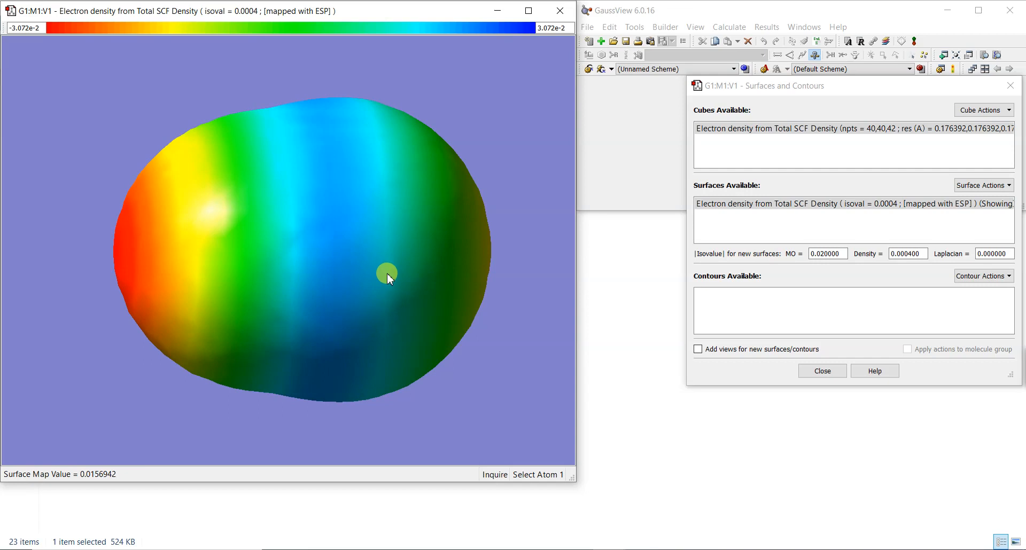
scroll(389, 273, "down", 3)
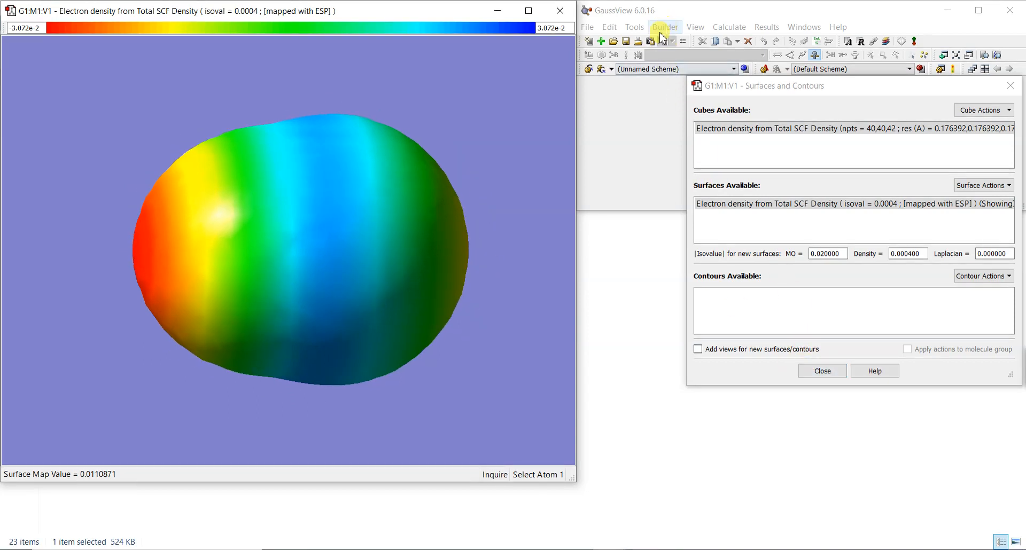
Save the mapped surface view as a PNG image named CO-MESP in the Calcs folder, and close the CO molecule window
left_click(588, 26)
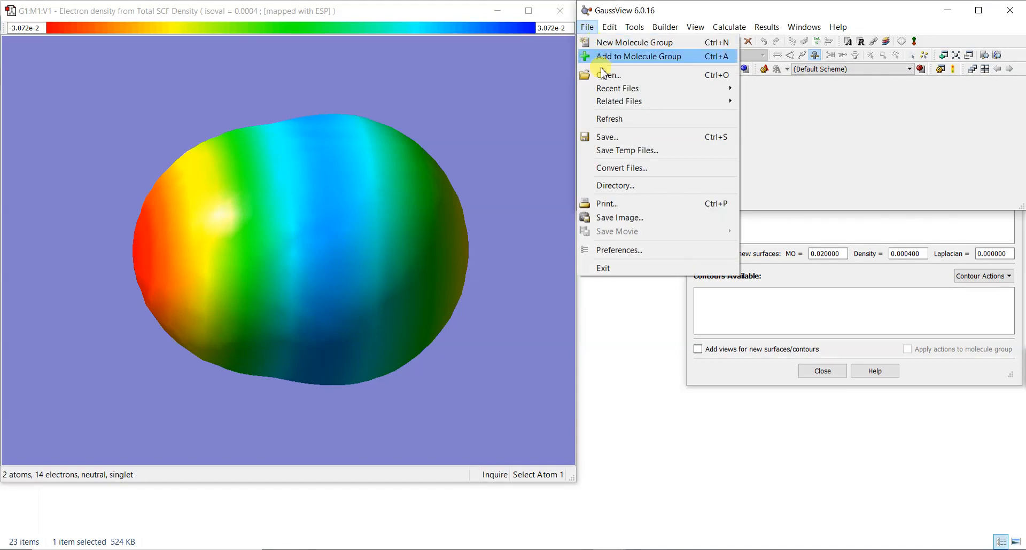
left_click(647, 219)
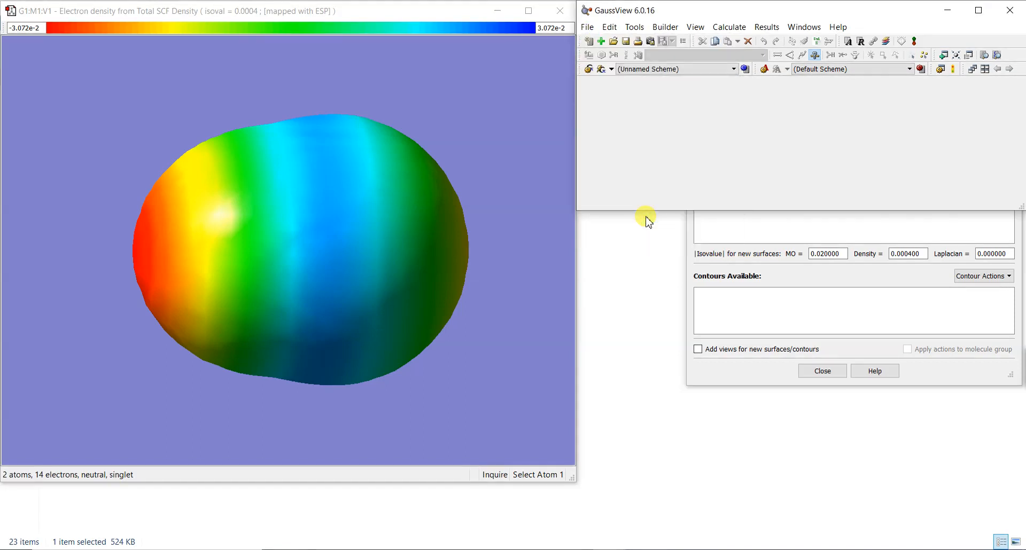
left_click_drag(658, 182, 370, 182)
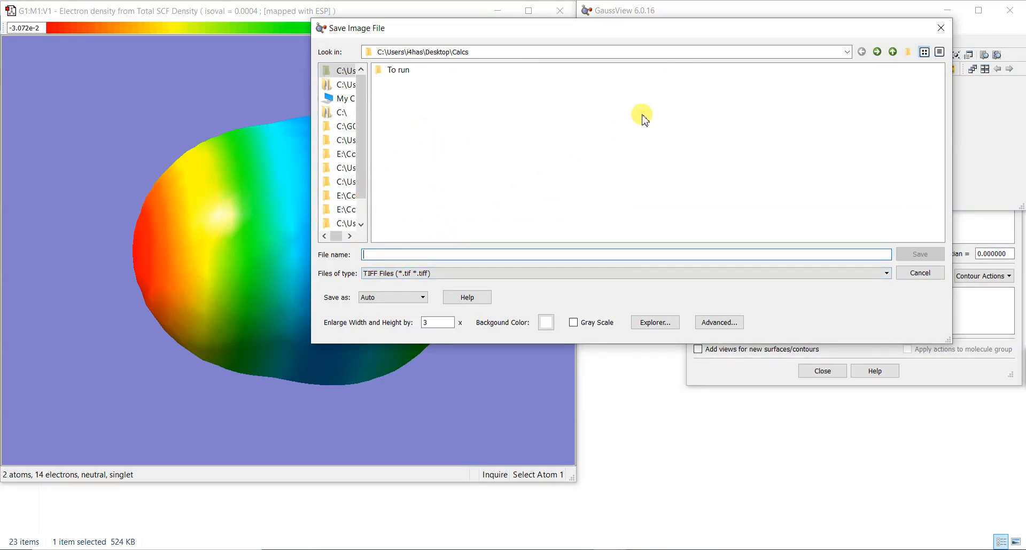
type("123")
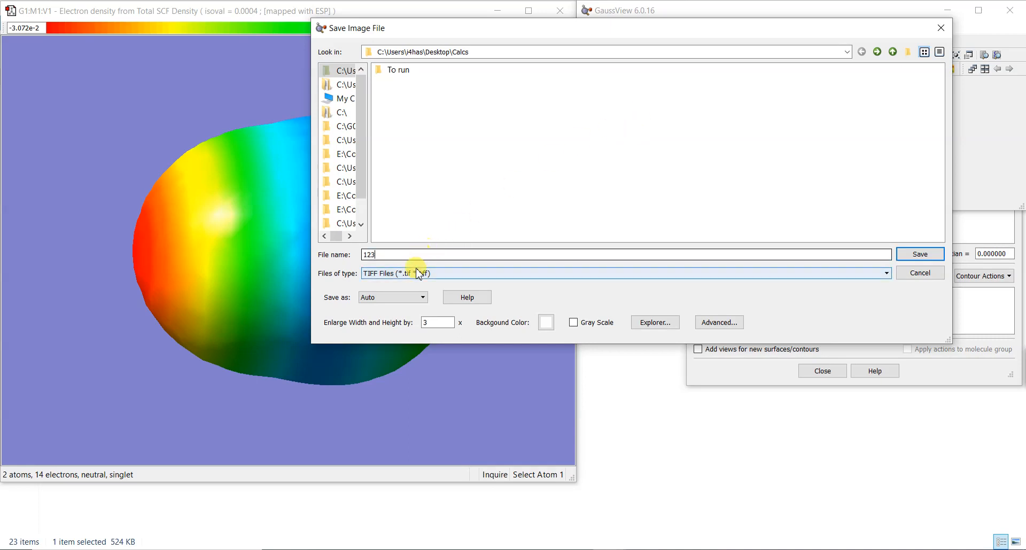
key("BackSpace")
key("BackSpace")
type("CO-MESP")
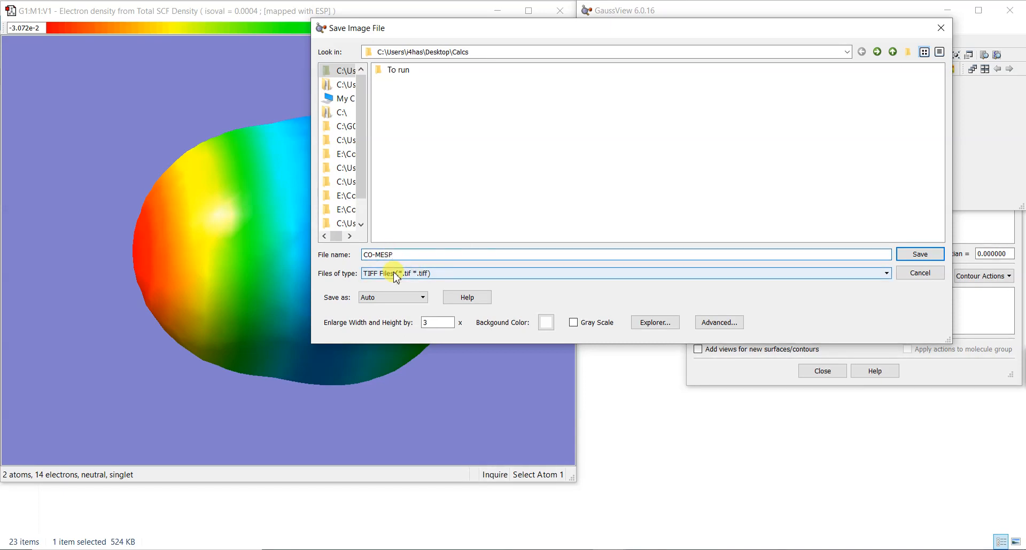
left_click(396, 274)
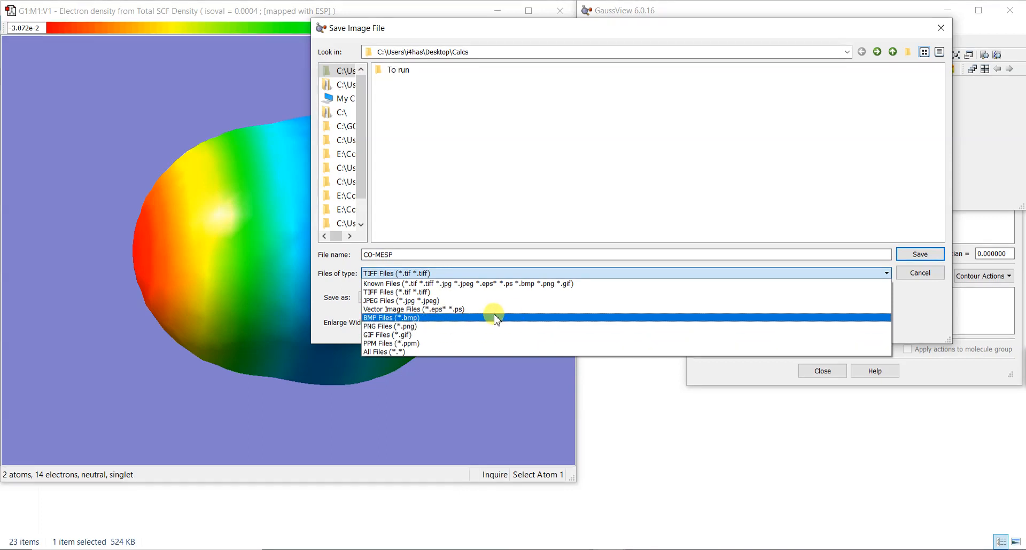
left_click(453, 327)
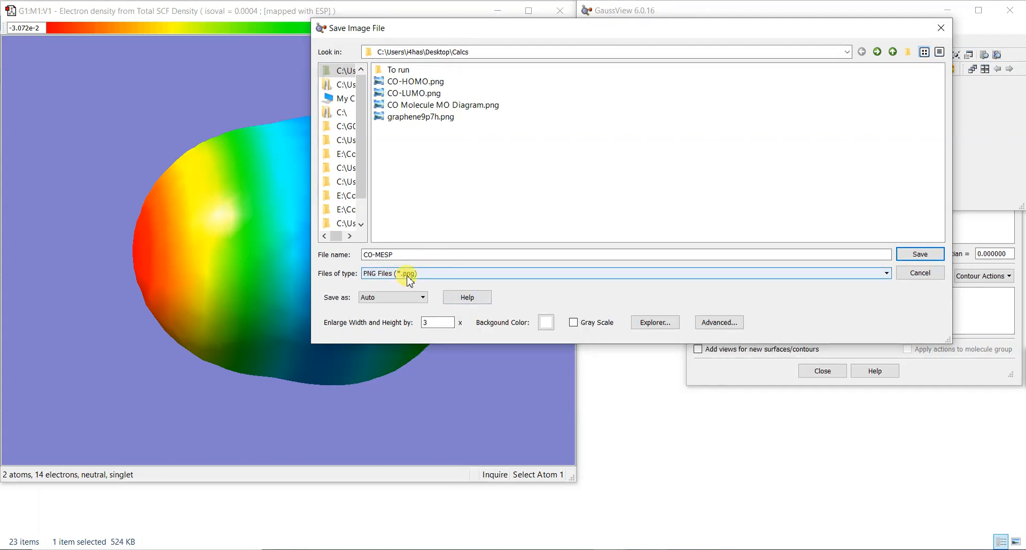
left_click(932, 258)
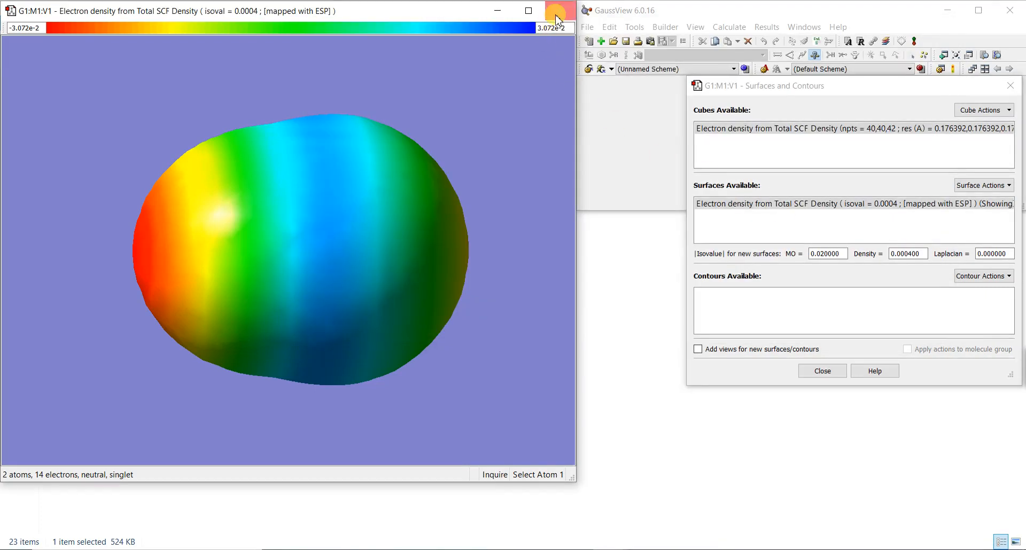
left_click(558, 21)
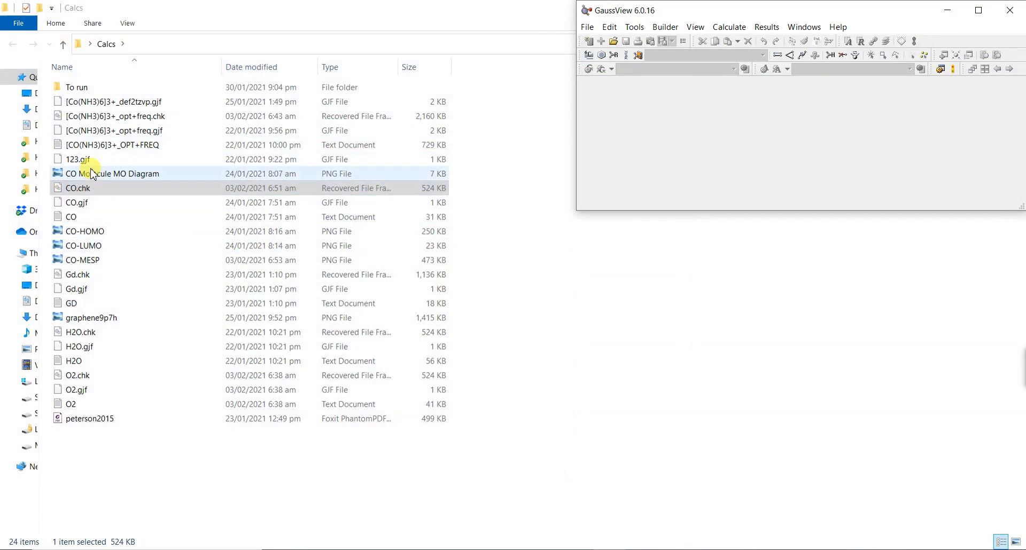
Open the saved CO-MESP image from the Calcs folder to inspect it up close, close it and return to GaussView
double_click(83, 268)
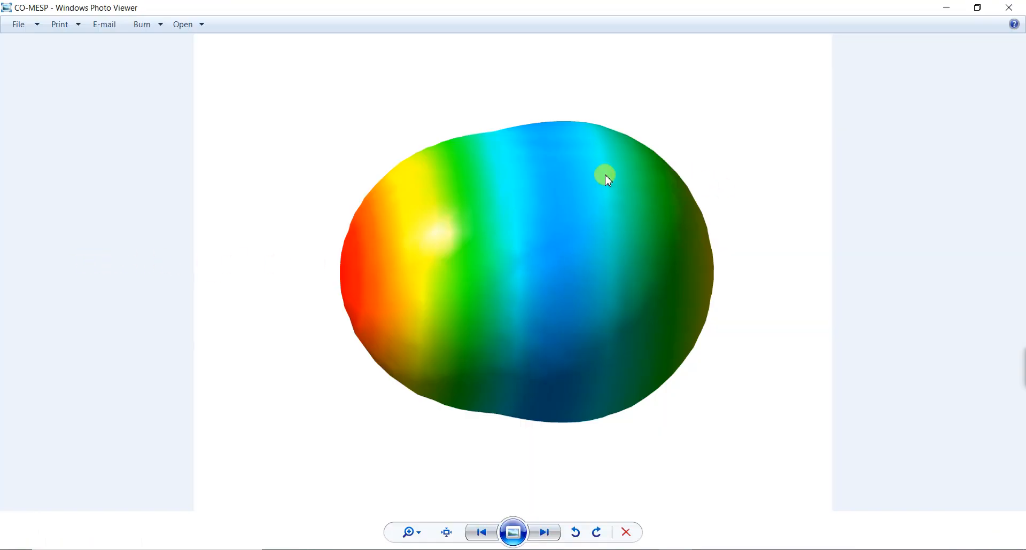
scroll(548, 219, "up", 3)
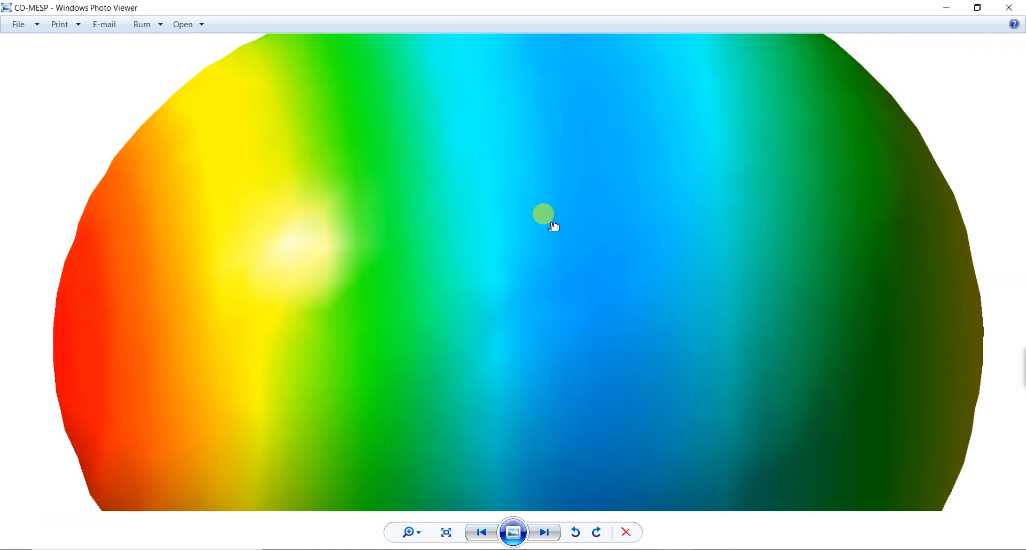
scroll(553, 225, "down", 3)
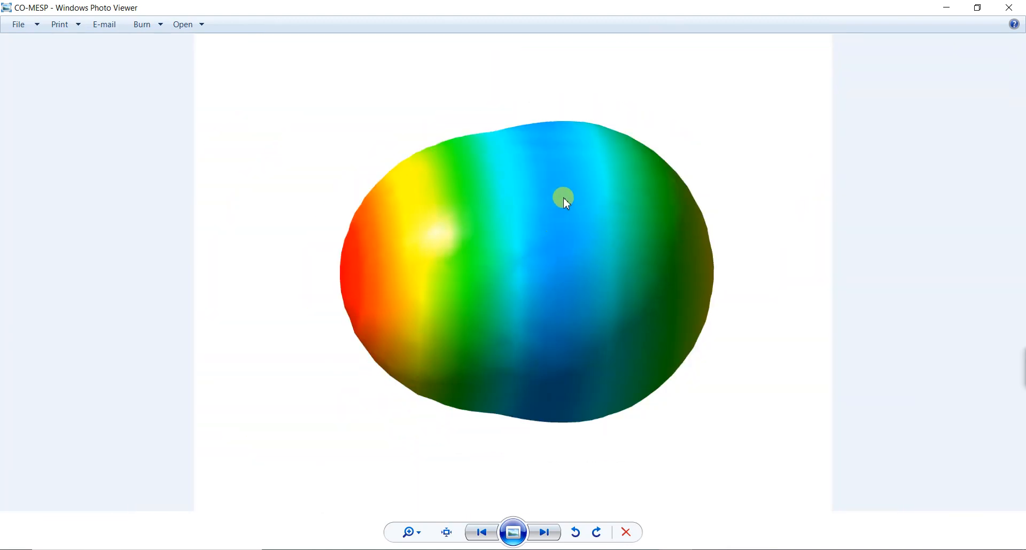
left_click(1008, 7)
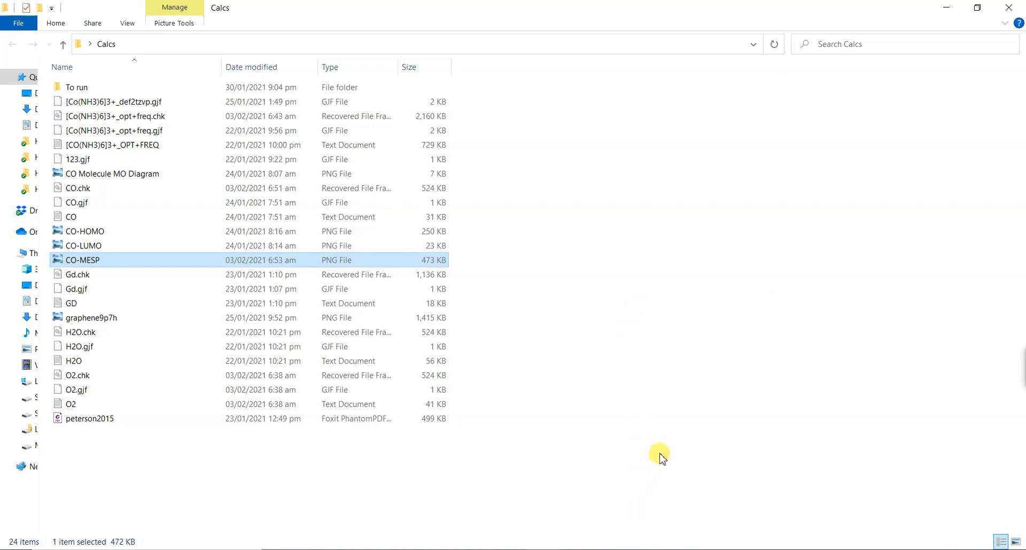
left_click(572, 549)
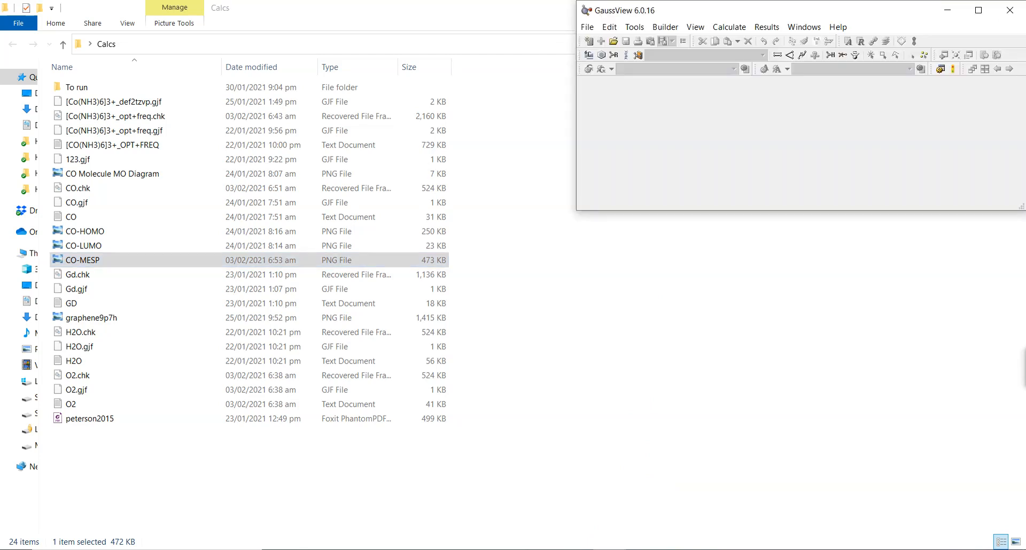